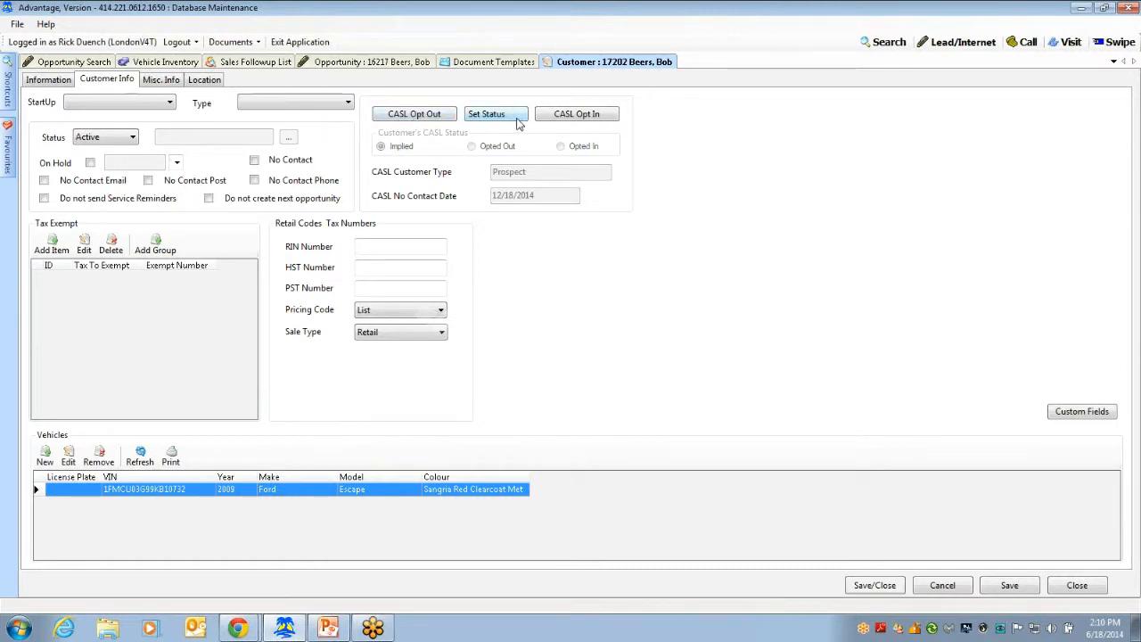
# Opt the customer in to receiving electronic marketing under CASL and confirm the change
pyautogui.click(582, 114)
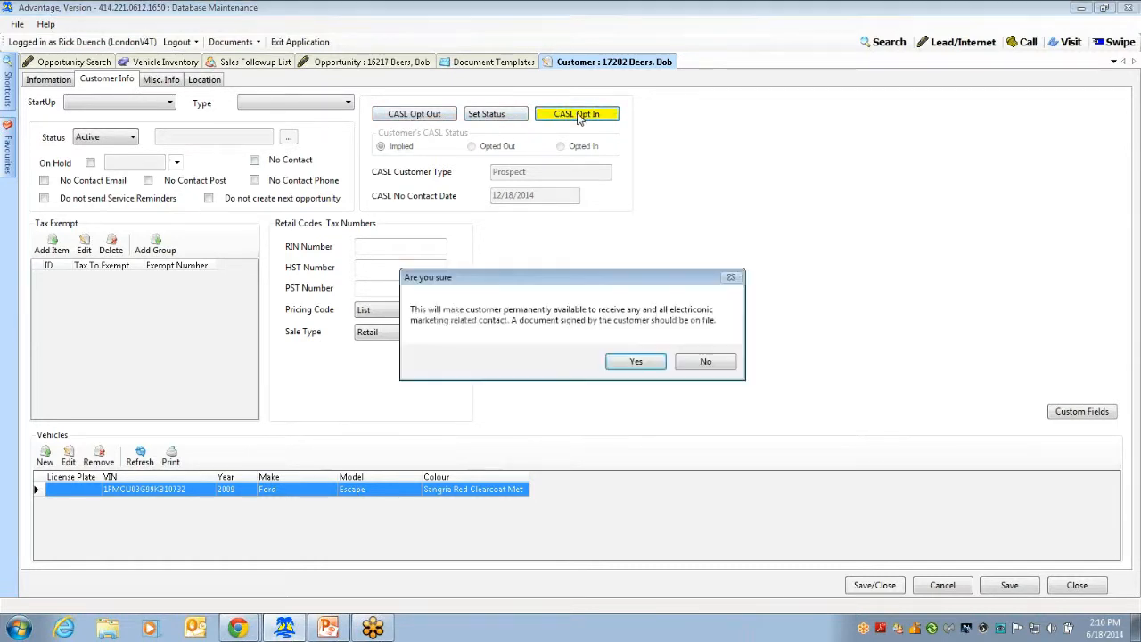
pyautogui.moveTo(543, 279); pyautogui.dragTo(520, 253)
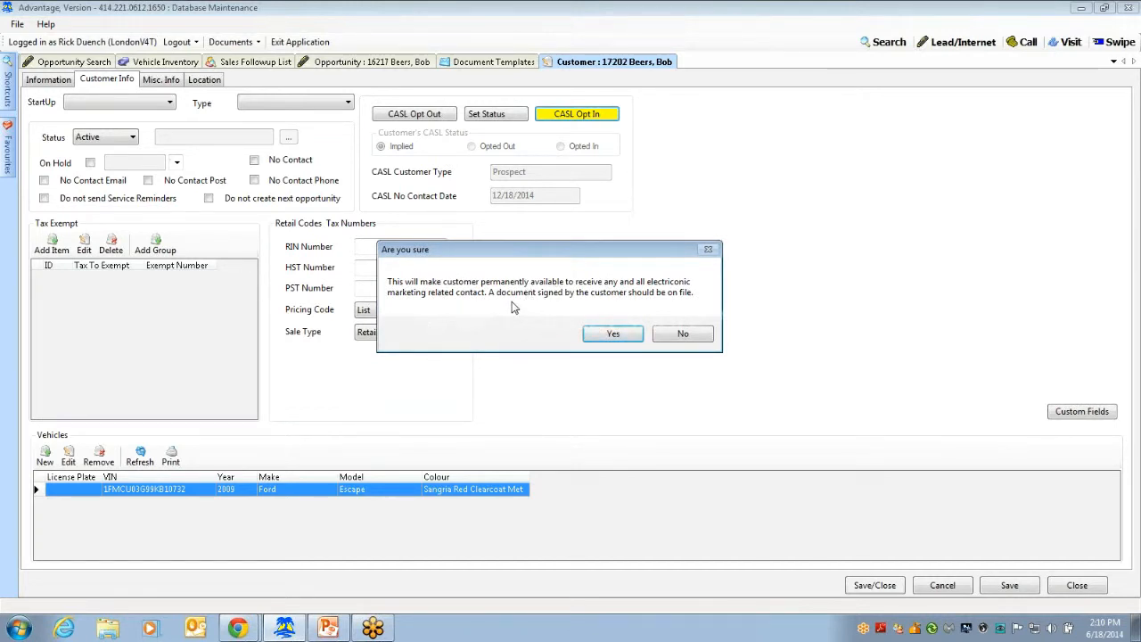
pyautogui.click(613, 335)
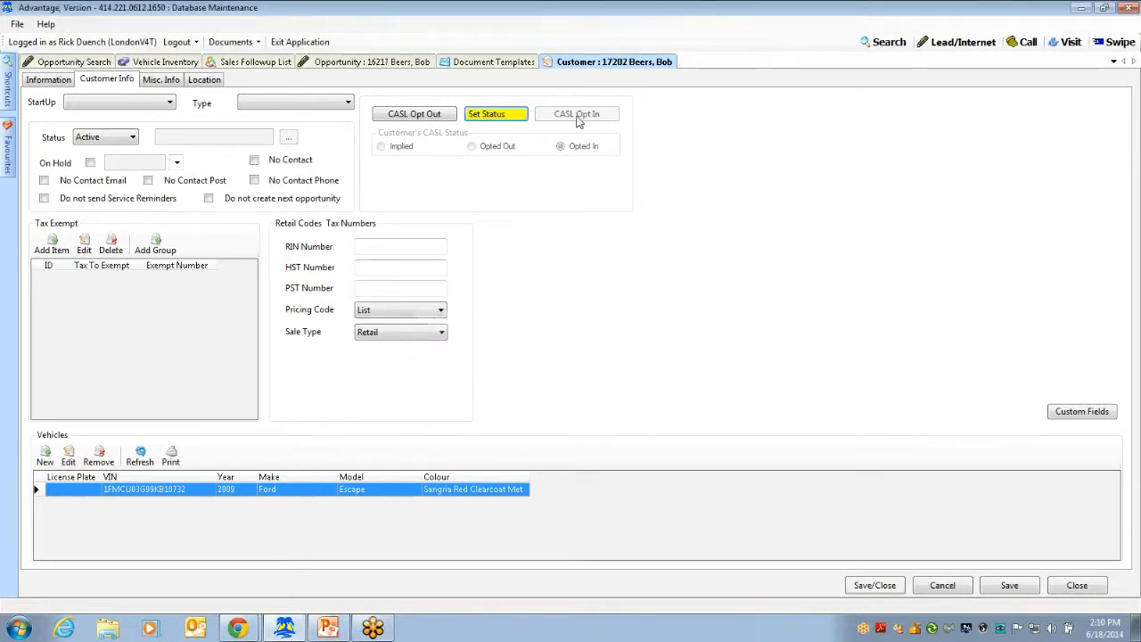
# Opt the customer out of all electronic marketing under CASL, then save and close the customer record
pyautogui.click(416, 119)
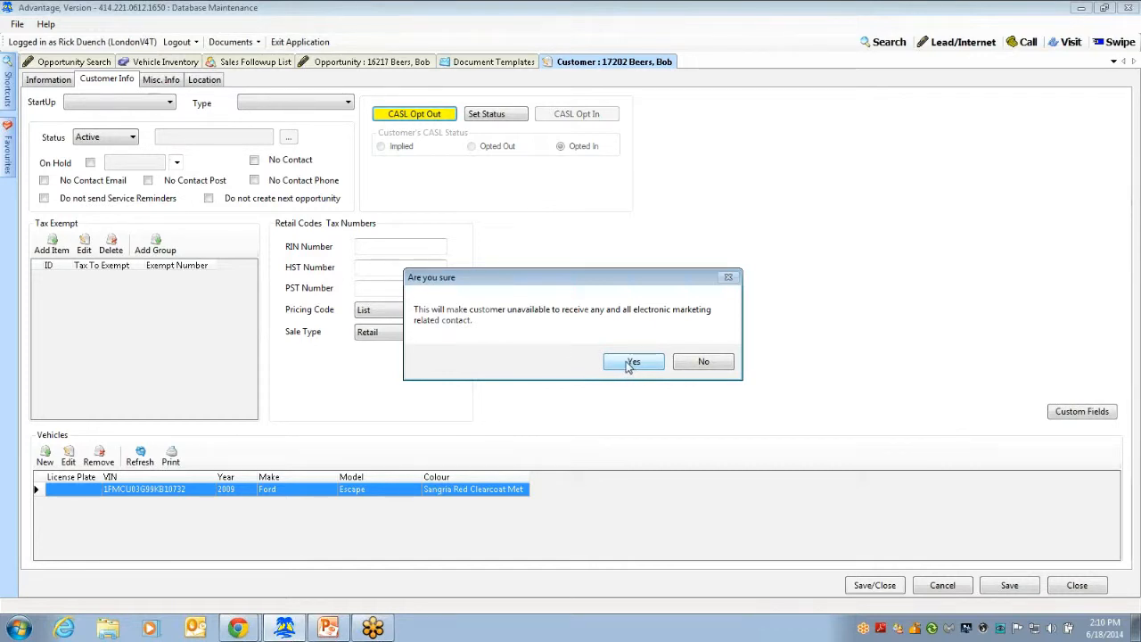
pyautogui.click(629, 362)
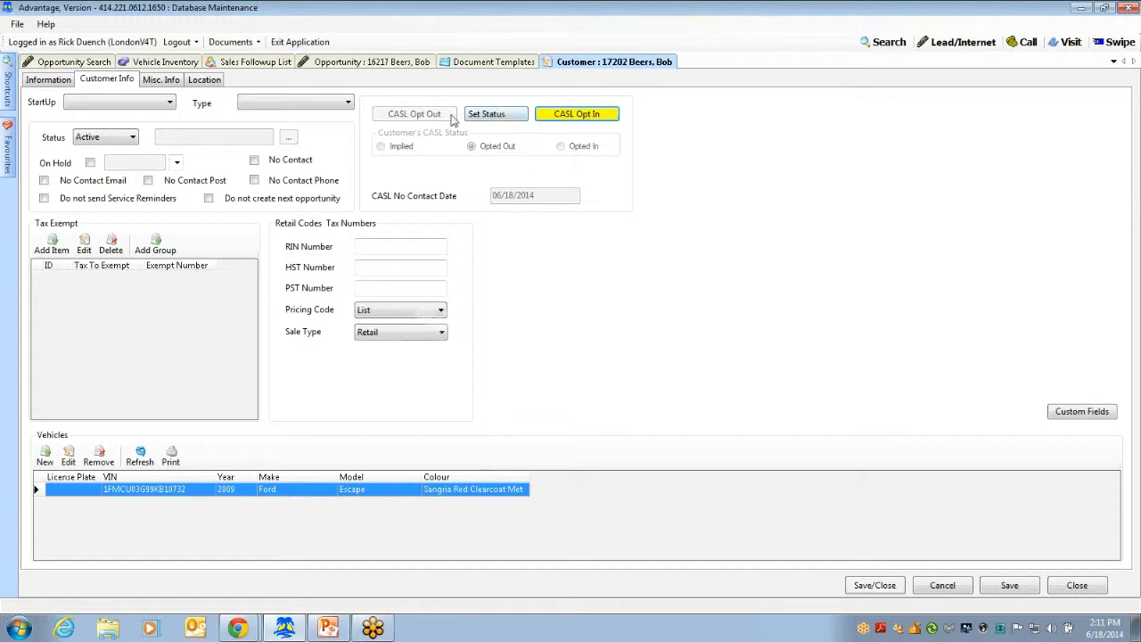
pyautogui.click(868, 584)
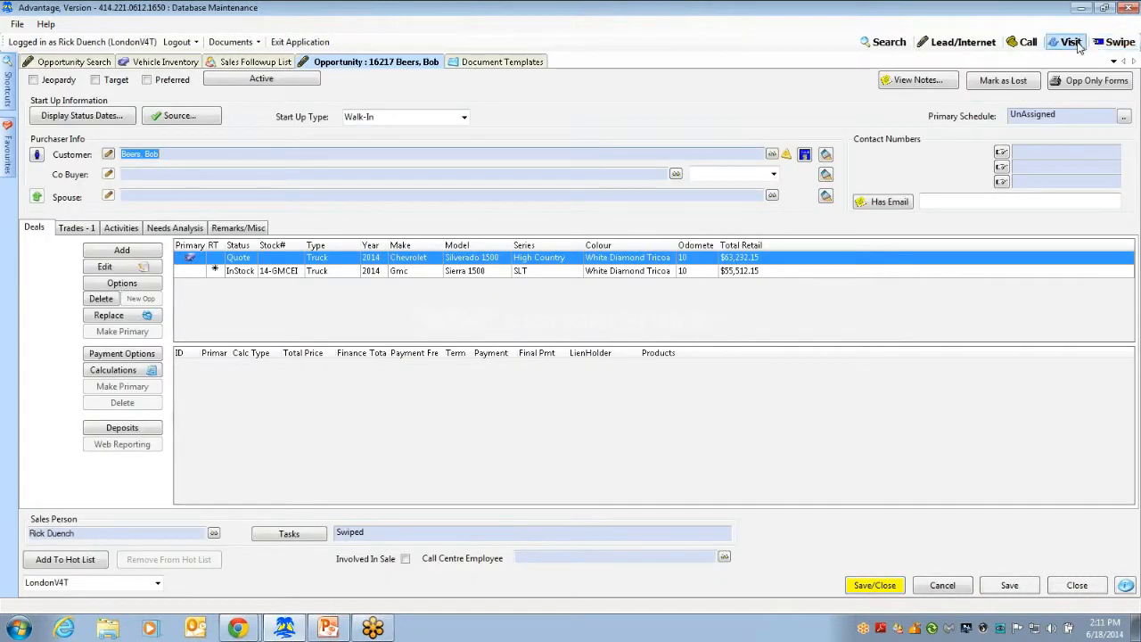
# Start a driver's licence swipe for the preselected salesperson and choose to add the customer manually
pyautogui.click(1116, 42)
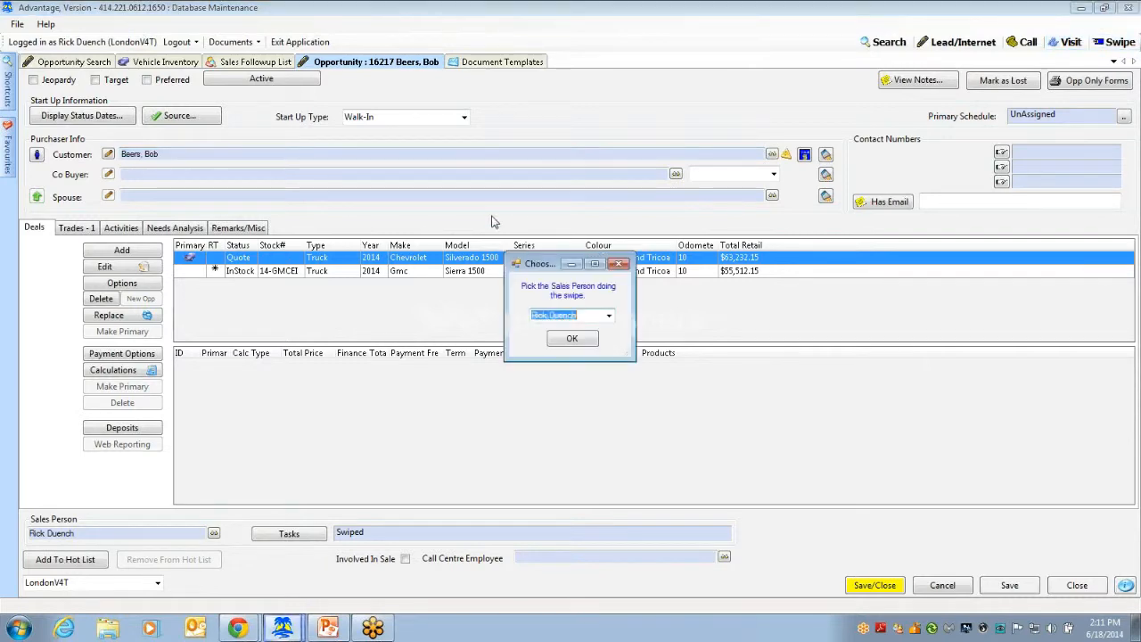
pyautogui.click(573, 340)
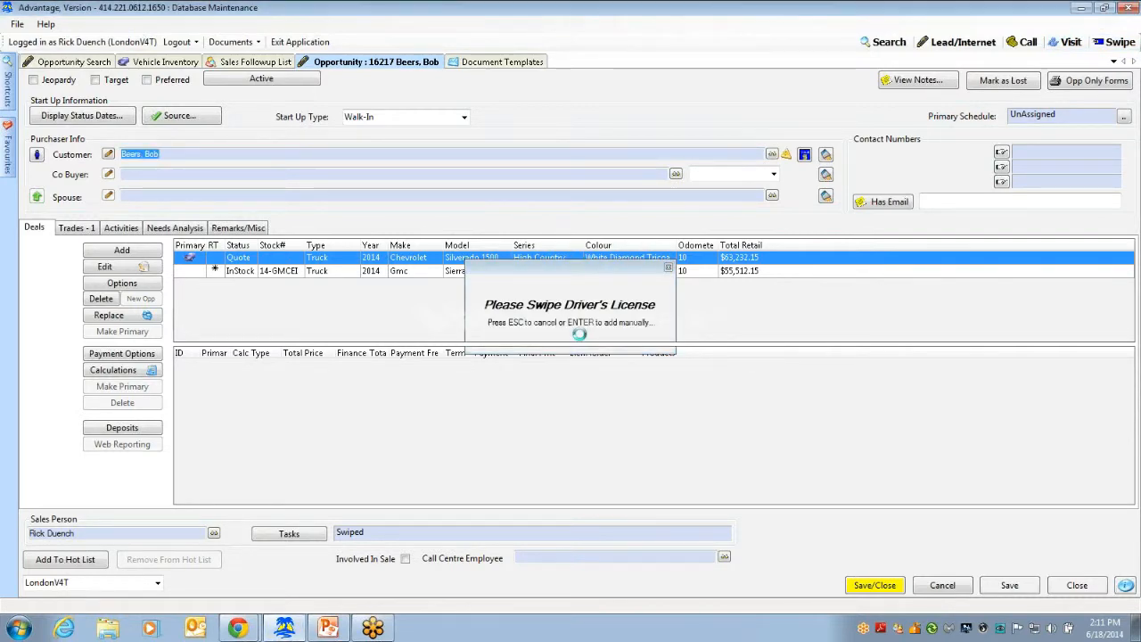
pyautogui.press('Return')
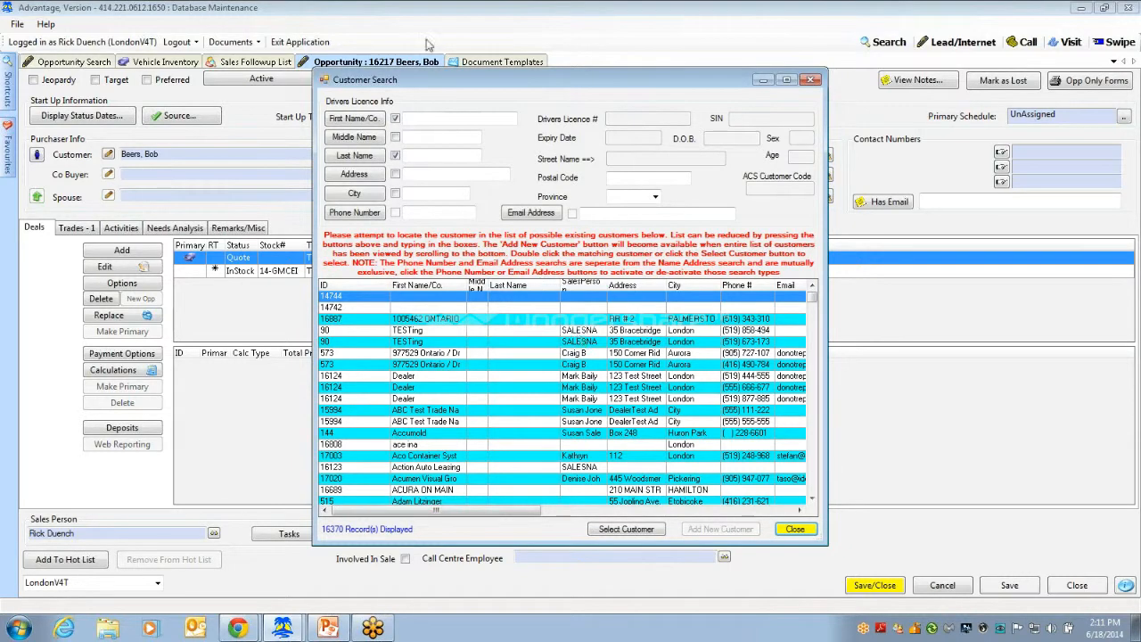
# Search the existing customers by the prospect's first name and last name
pyautogui.click(438, 118)
pyautogui.write('joe')
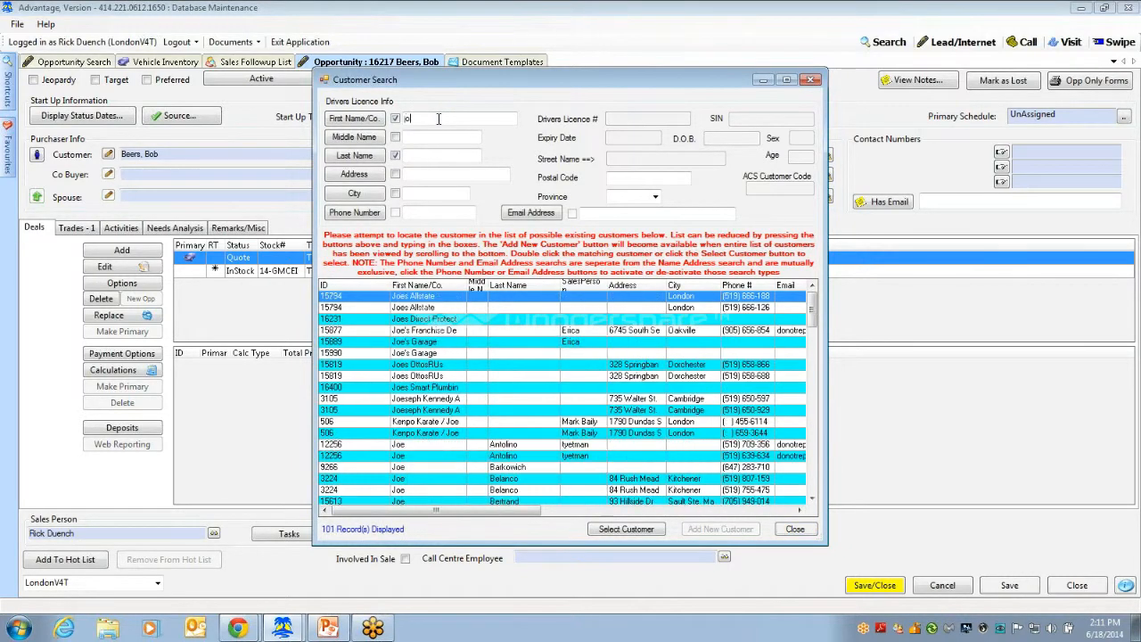
pyautogui.click(429, 154)
pyautogui.write('Prospect')
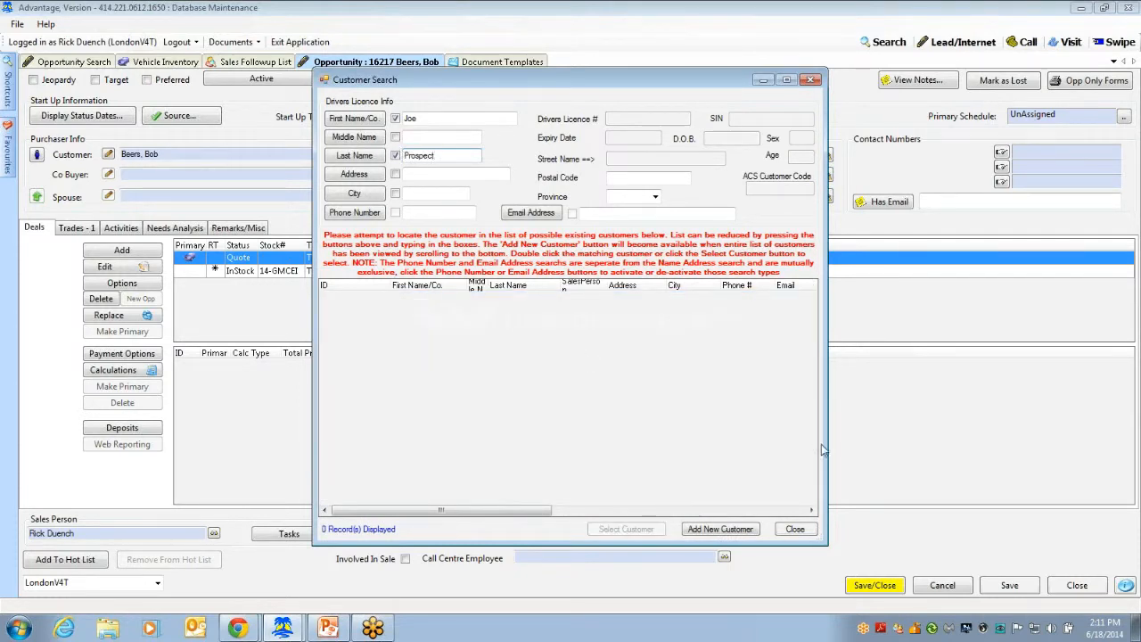
# Add the prospect as a new customer, review the CASL details, and save without adding a road test, vehicle interest or opportunity
pyautogui.click(721, 528)
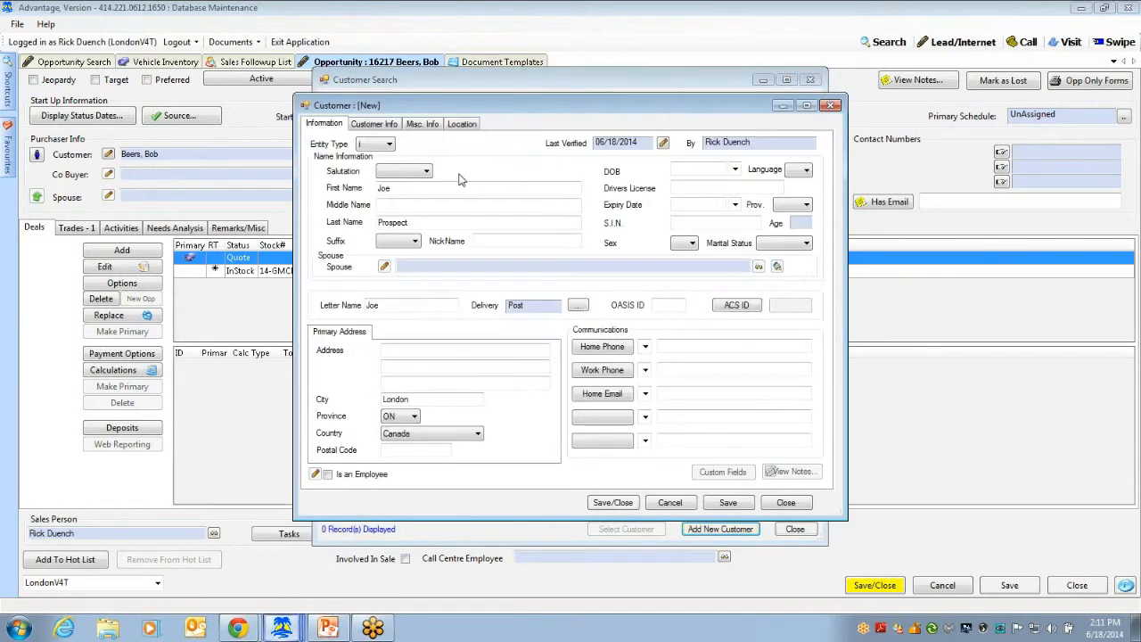
pyautogui.click(373, 123)
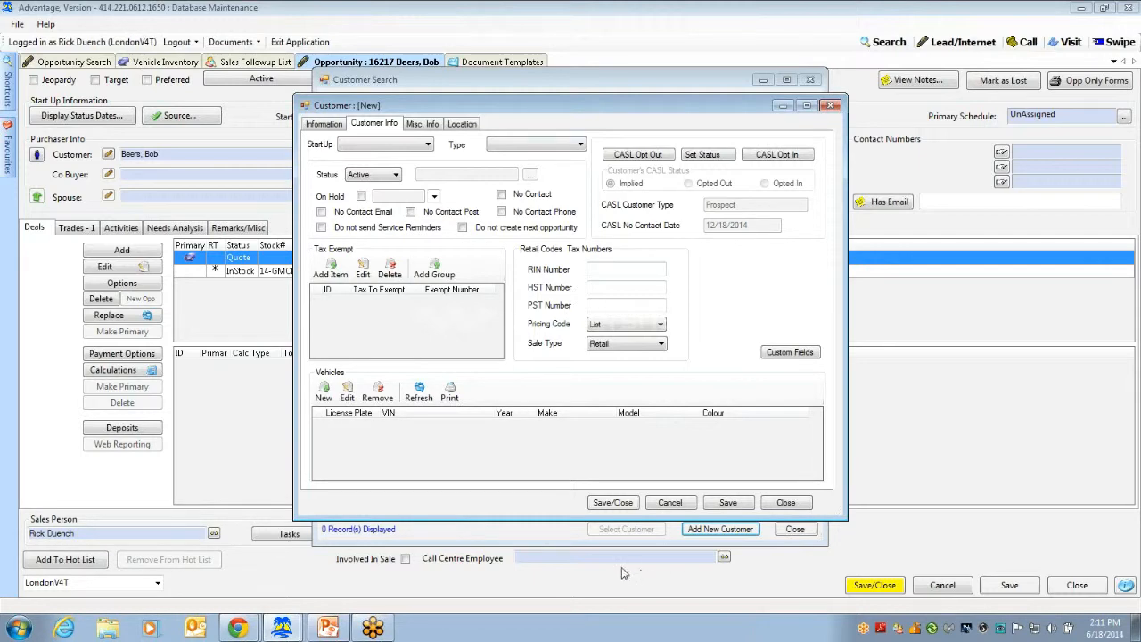
pyautogui.click(613, 506)
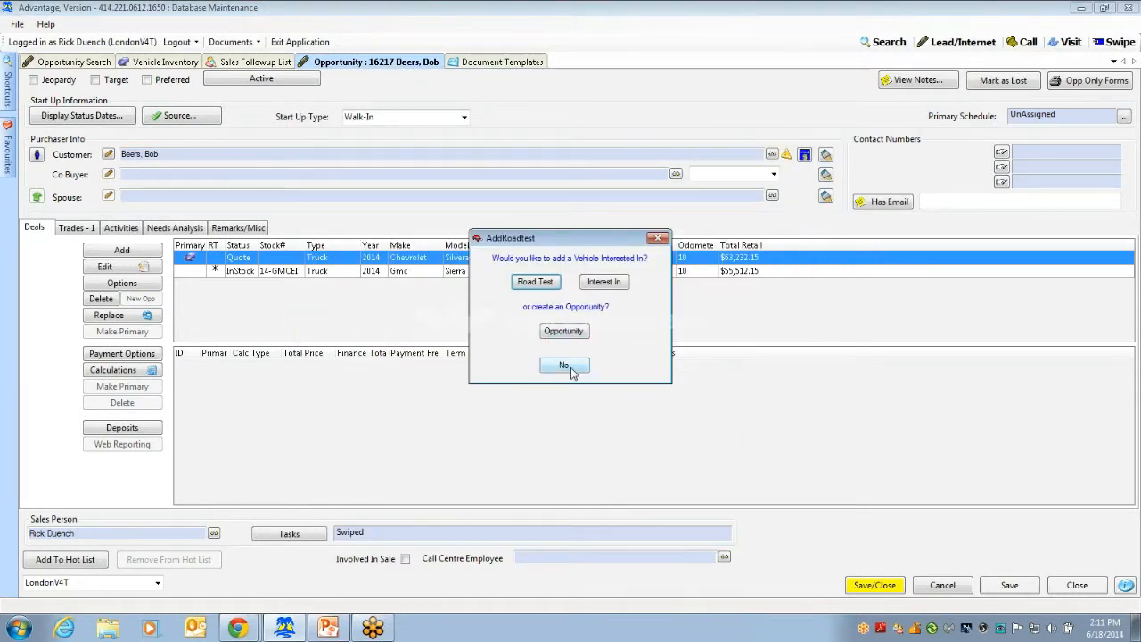
pyautogui.click(574, 371)
pyautogui.click(619, 355)
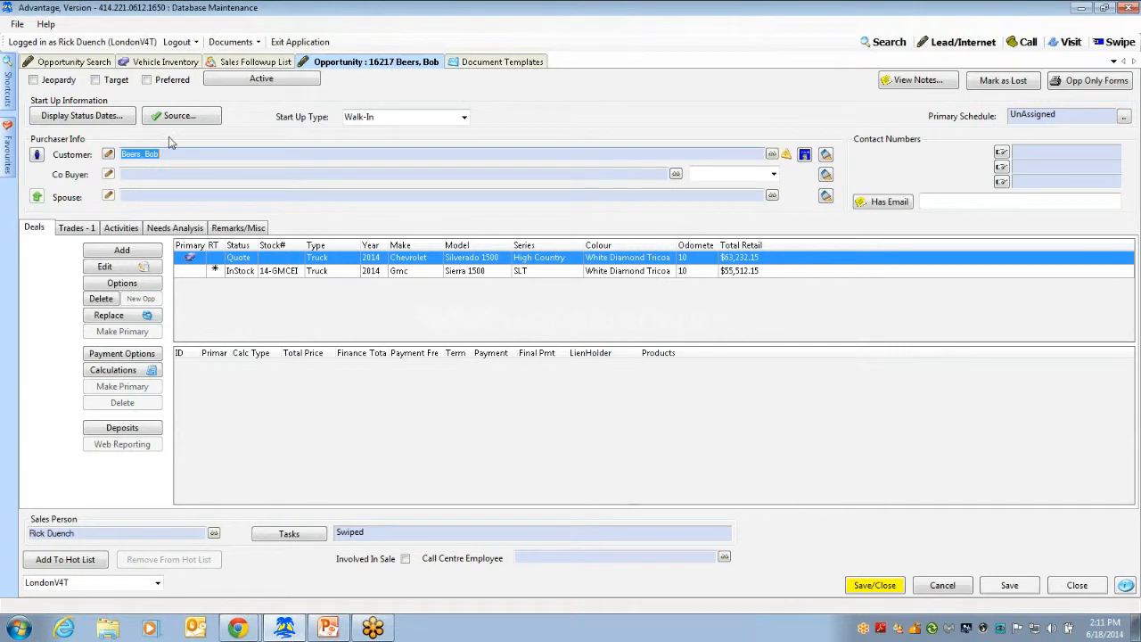
# Filter the opportunity search to Finalized instead of Active and open the Volkswagen Jetta opportunity with stock number GW-029
pyautogui.click(71, 62)
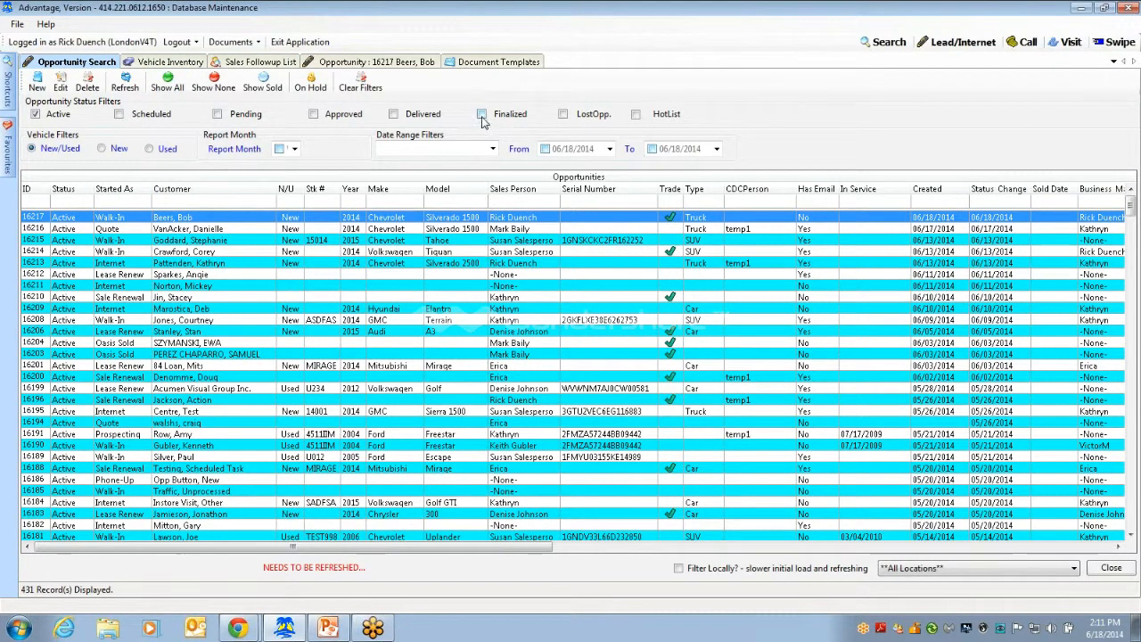
pyautogui.click(34, 115)
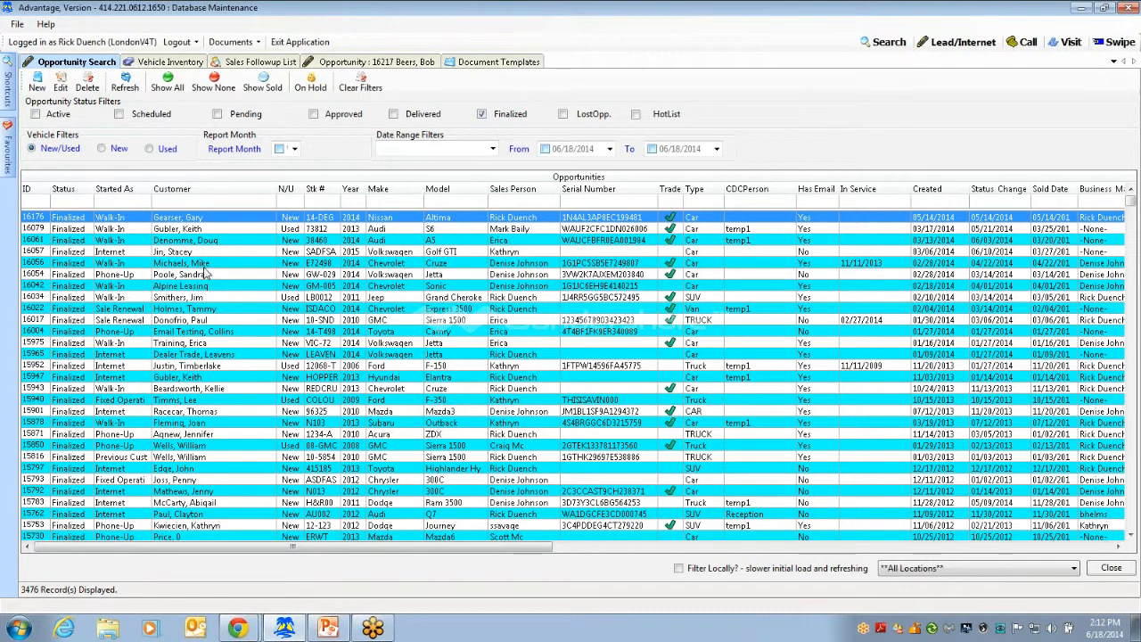
pyautogui.click(200, 276)
pyautogui.doubleClick(201, 278)
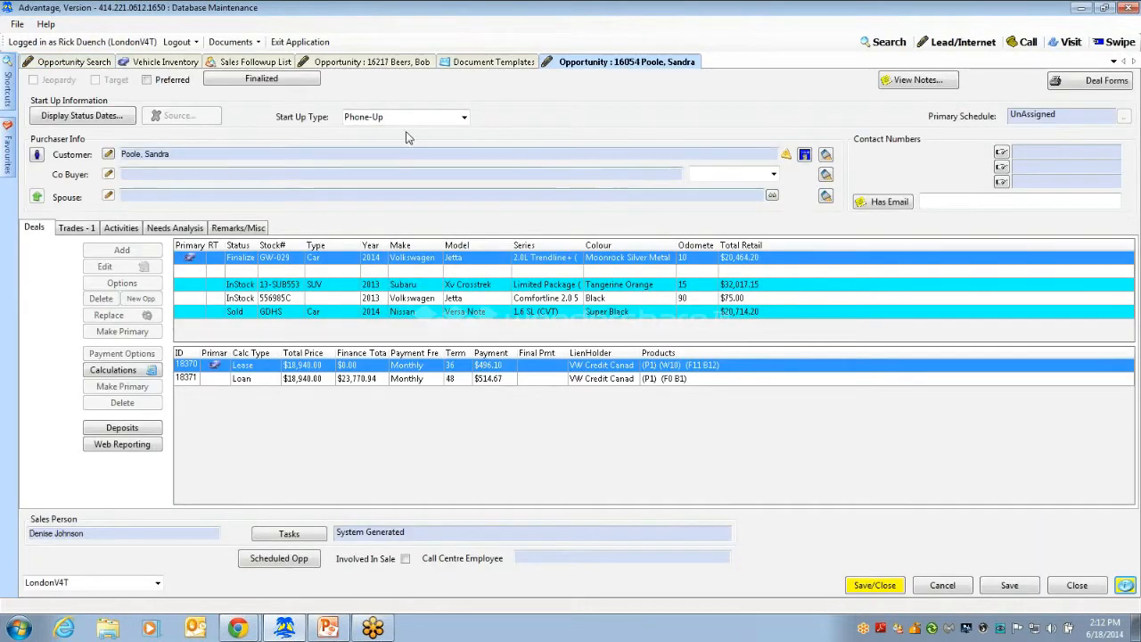
# Open the customer record from the opportunity, acknowledge the verification notice, and display the CASL settings
pyautogui.click(108, 156)
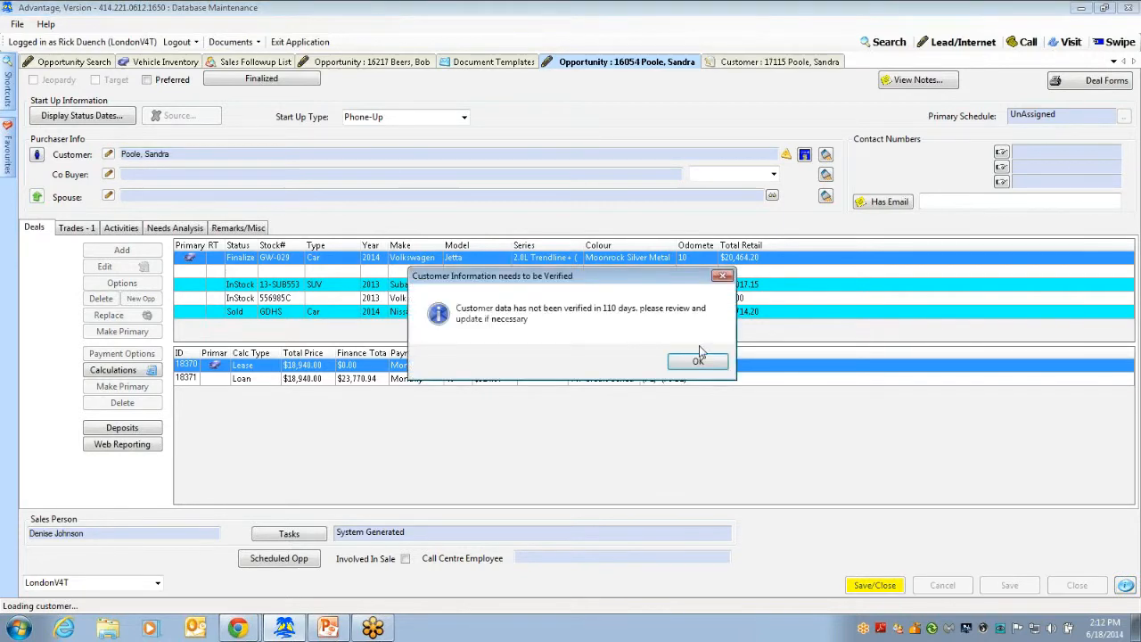
pyautogui.click(690, 361)
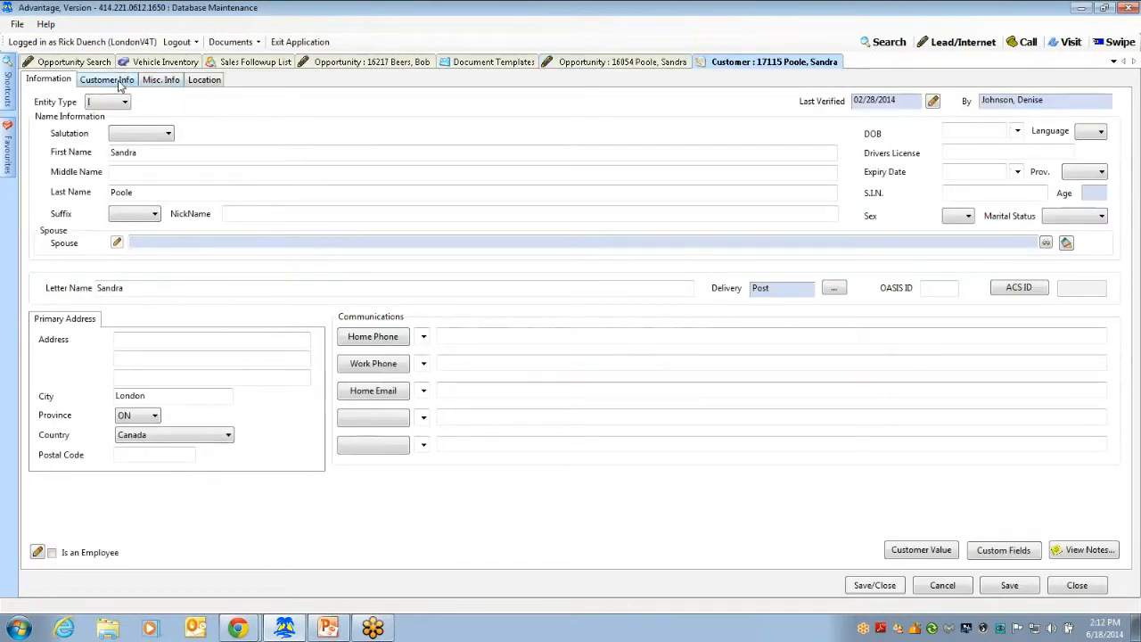
pyautogui.click(107, 80)
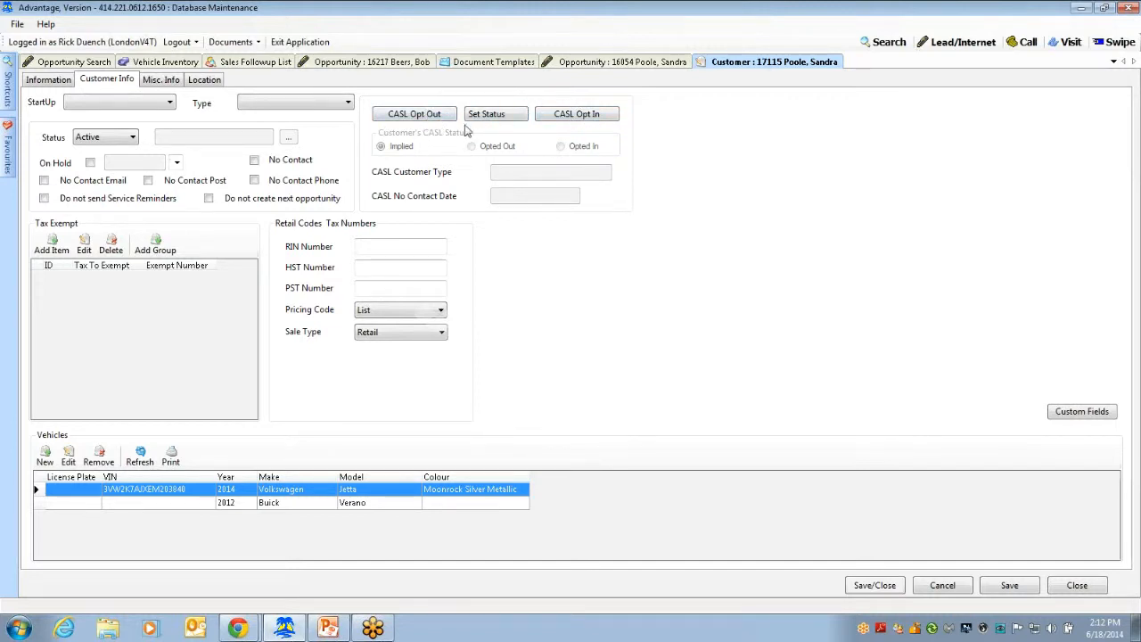
# Start setting the customer's CASL status to Implied, decline the confirmation, and save and close the record
pyautogui.click(499, 115)
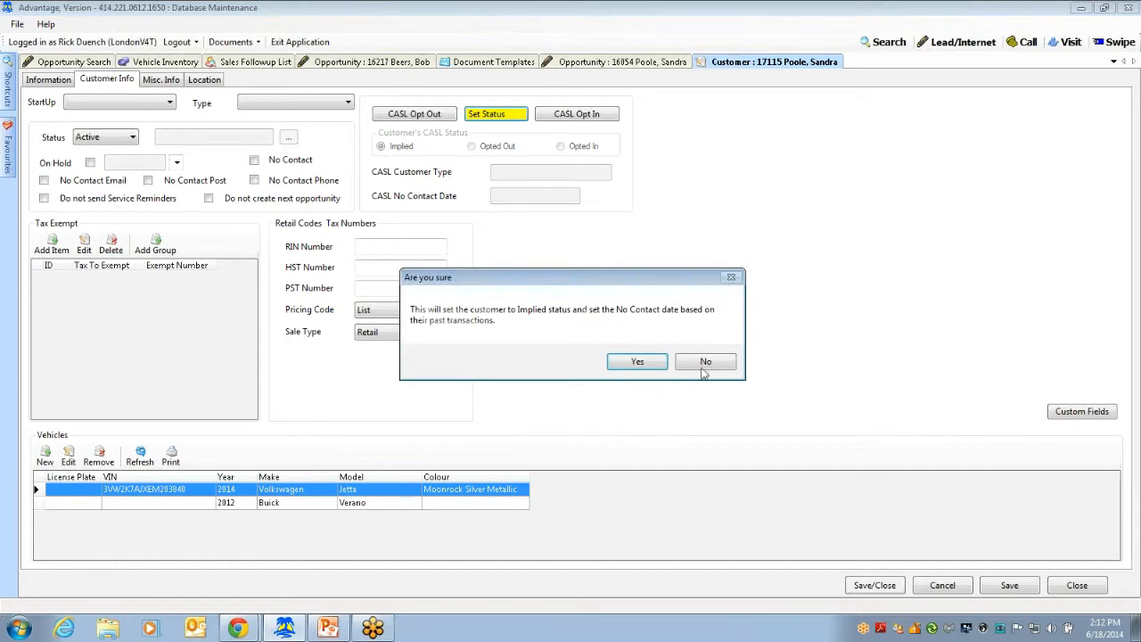
pyautogui.click(704, 364)
pyautogui.click(874, 588)
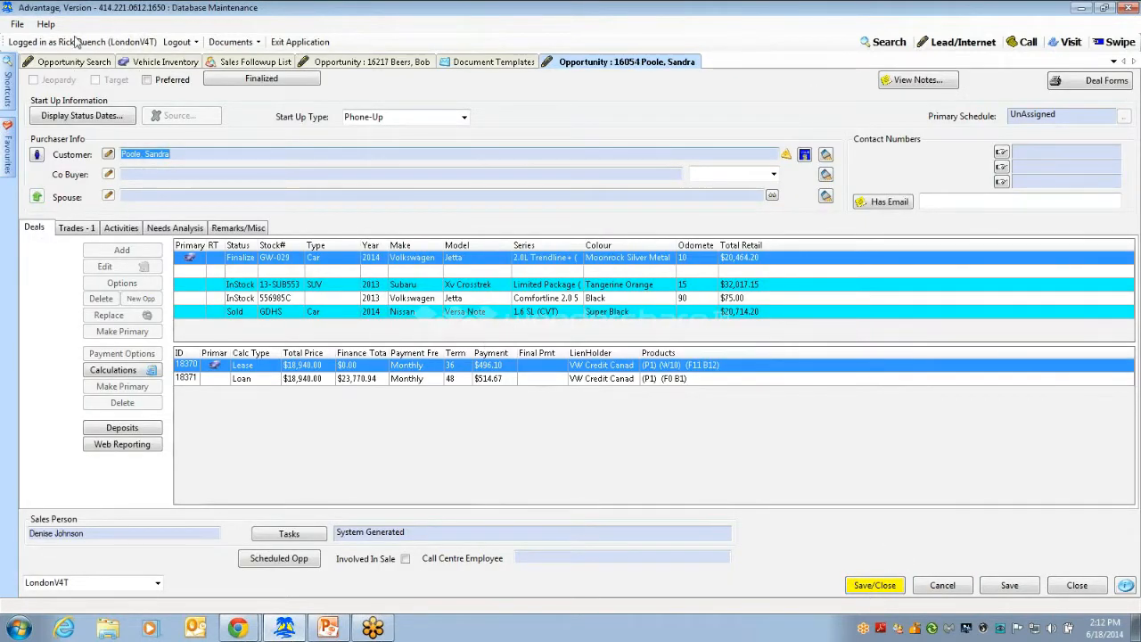
# Reopen the Jetta opportunity's customer record to review the CASL settings, then save and close both the customer and the opportunity
pyautogui.click(464, 62)
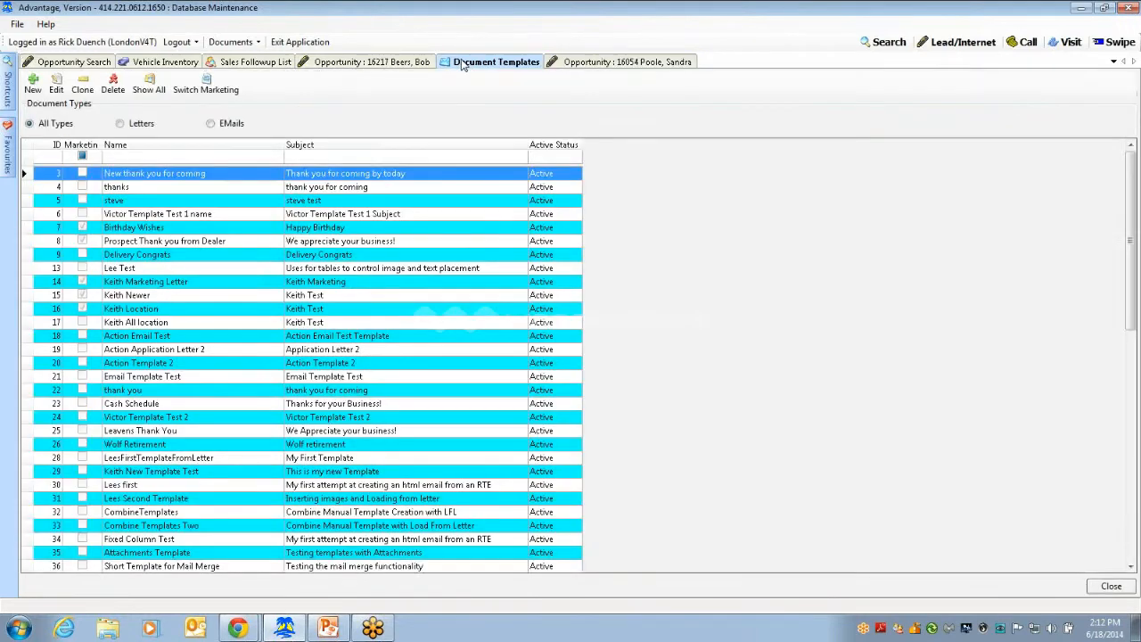
pyautogui.click(590, 63)
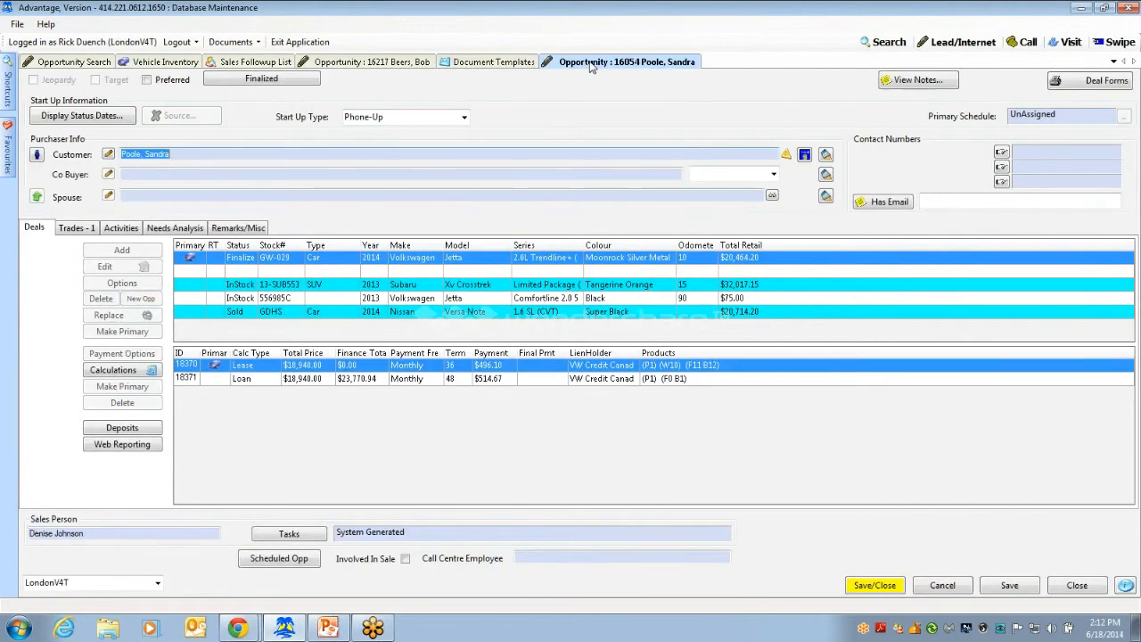
pyautogui.click(108, 155)
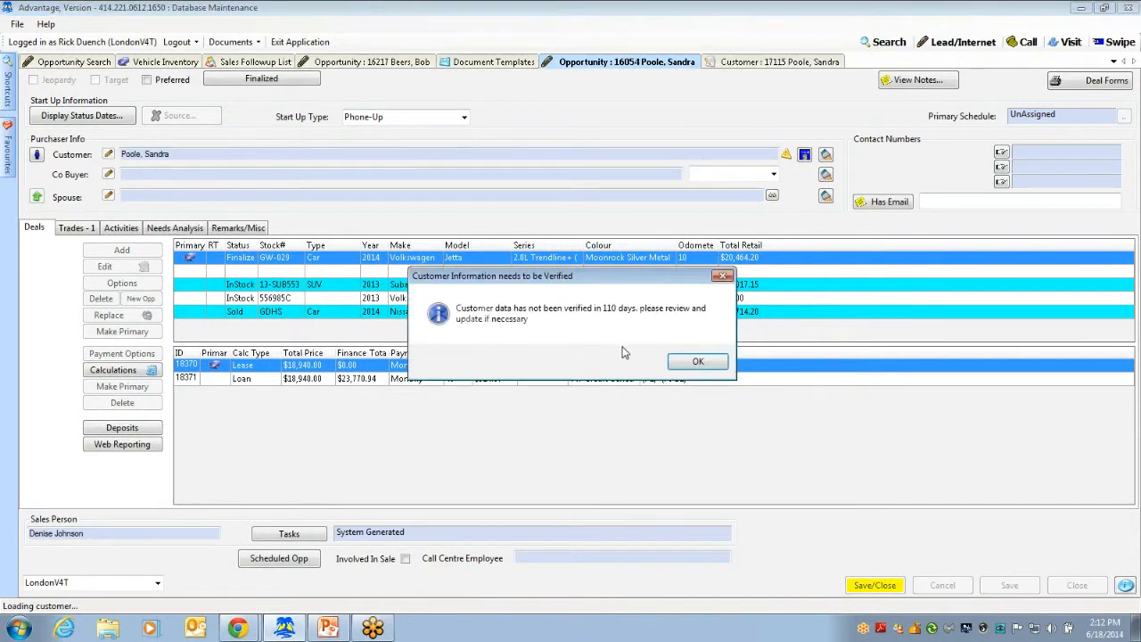
pyautogui.click(696, 361)
pyautogui.click(122, 80)
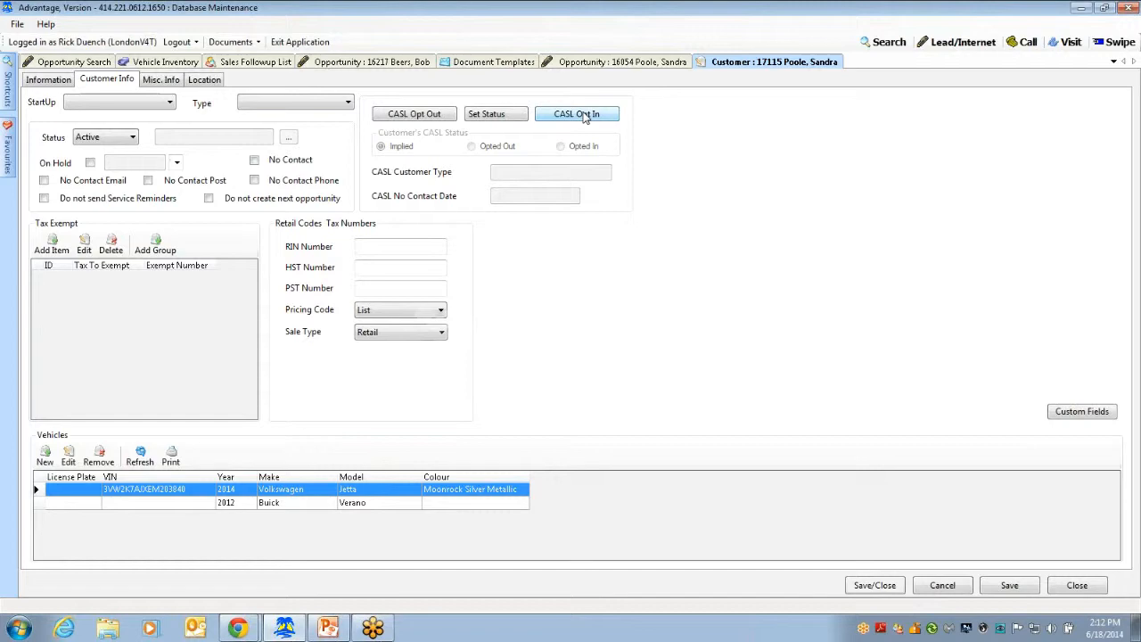
pyautogui.click(875, 585)
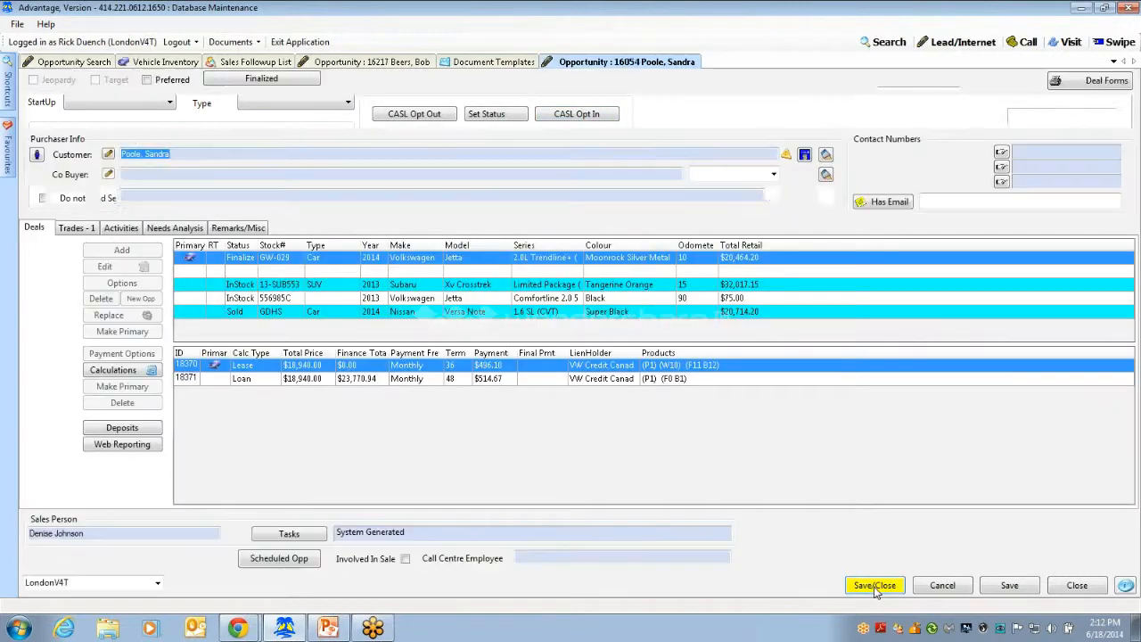
pyautogui.click(874, 586)
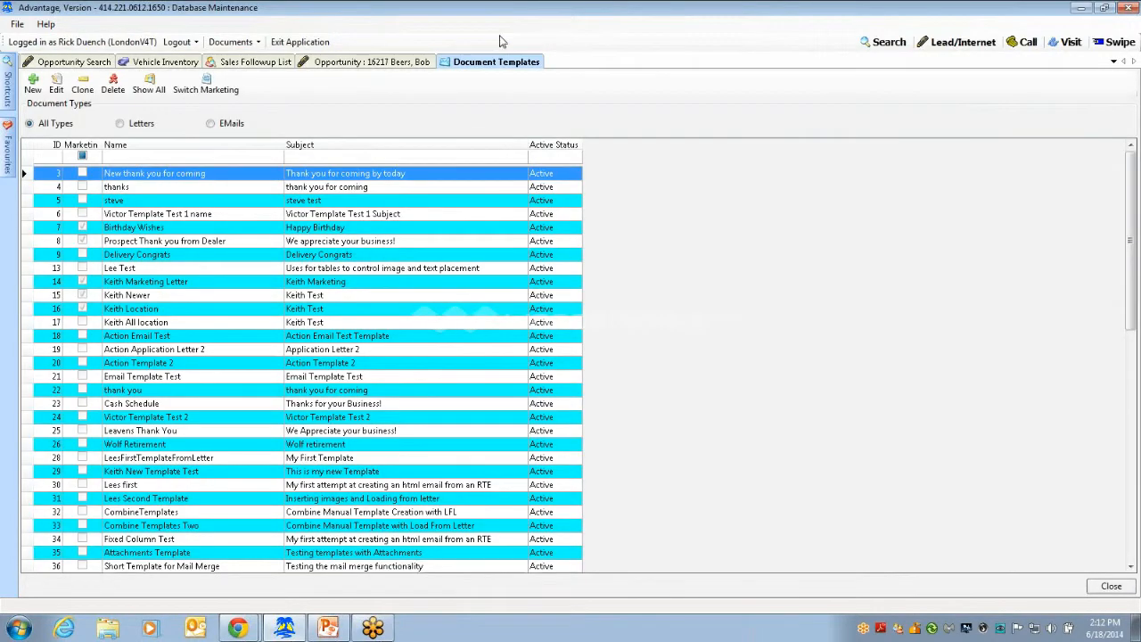
# Open the "New thank you for coming" document template for editing and mark it as considered Marketing under CASL
pyautogui.click(57, 84)
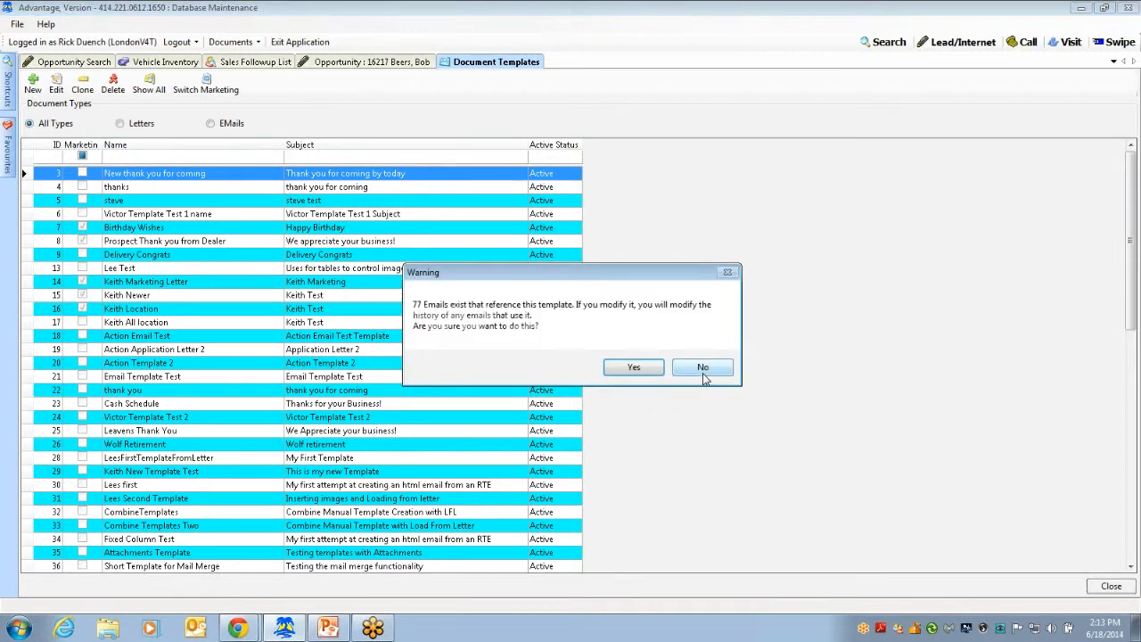
pyautogui.click(702, 369)
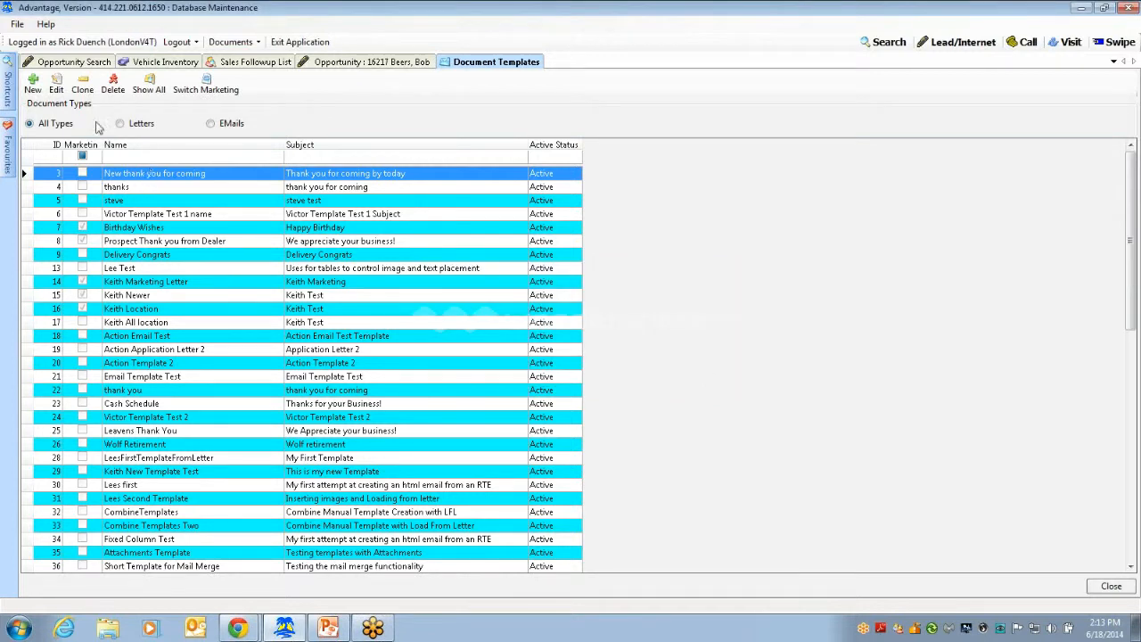
pyautogui.click(56, 85)
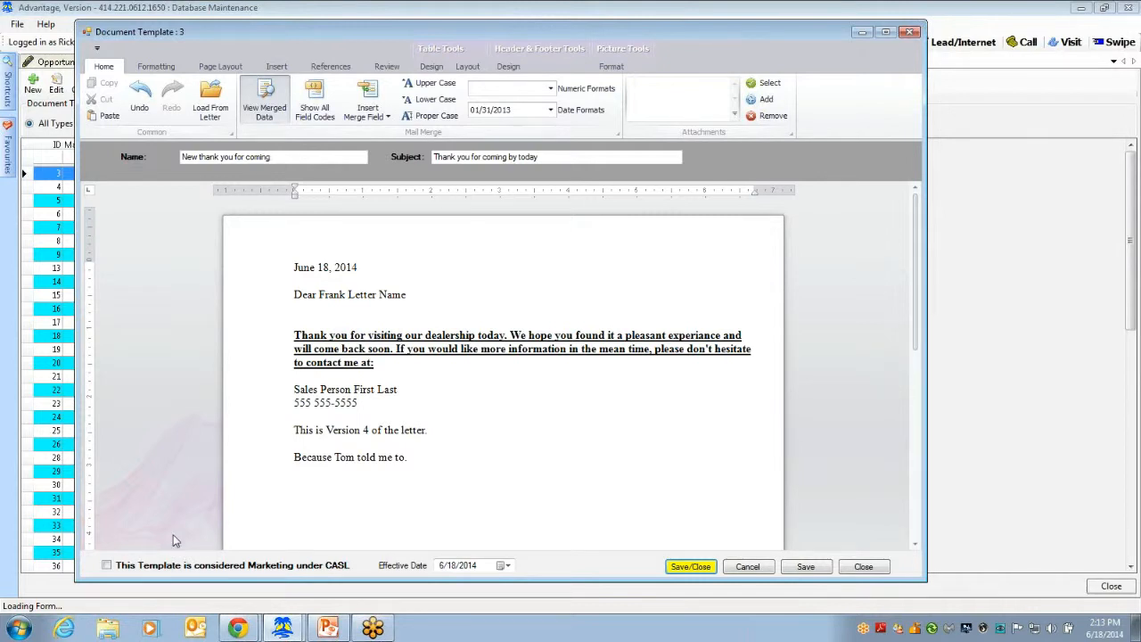
pyautogui.click(153, 568)
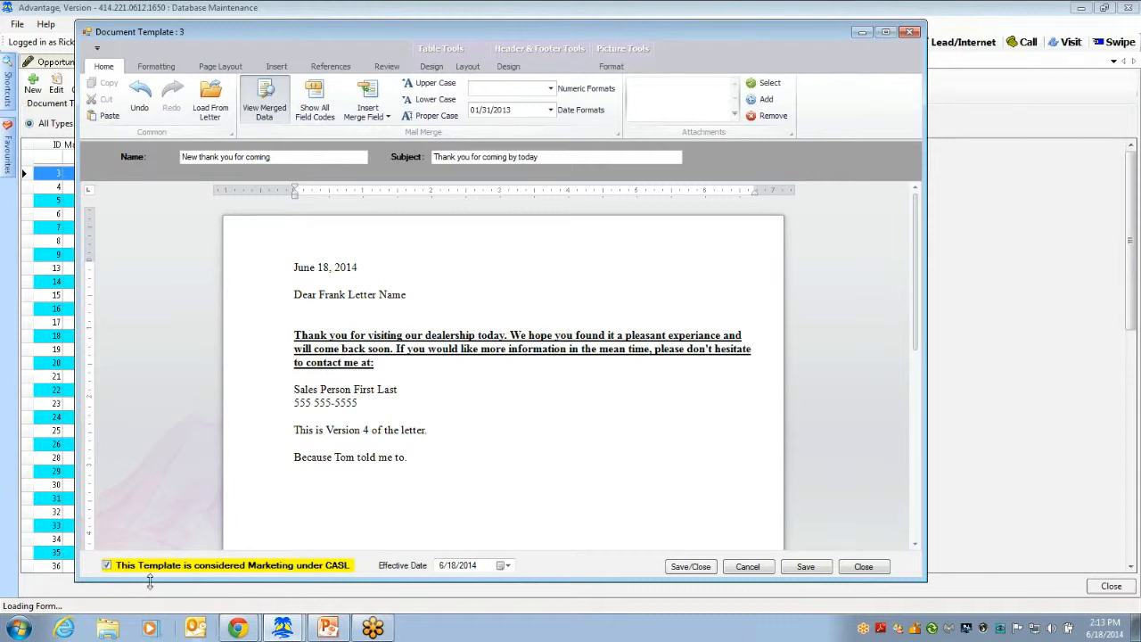
pyautogui.click(106, 565)
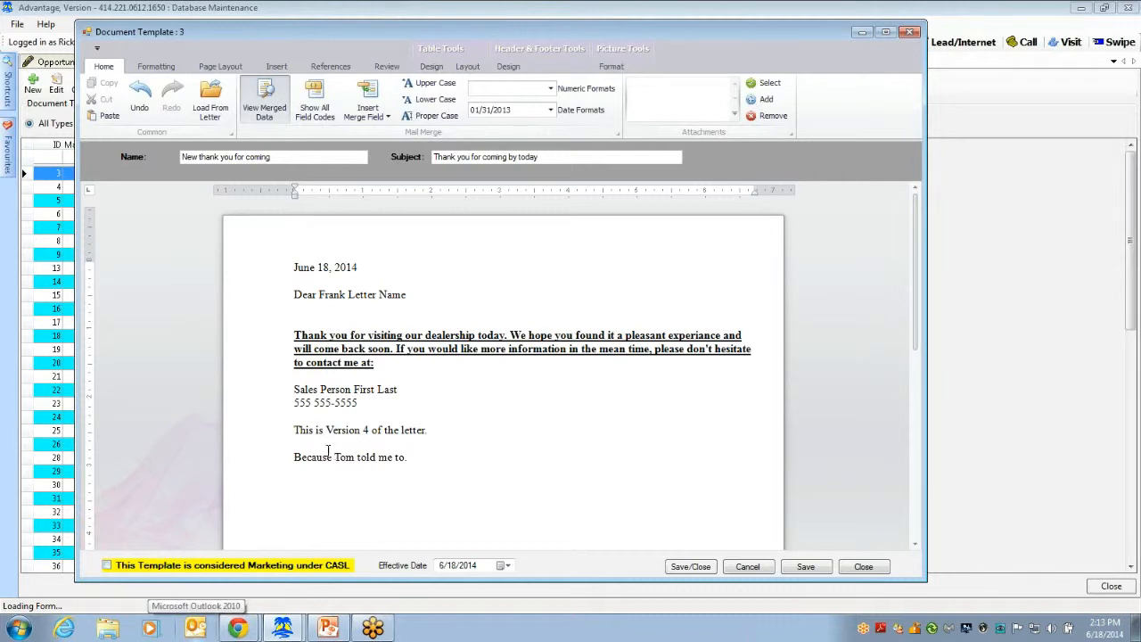
pyautogui.click(175, 567)
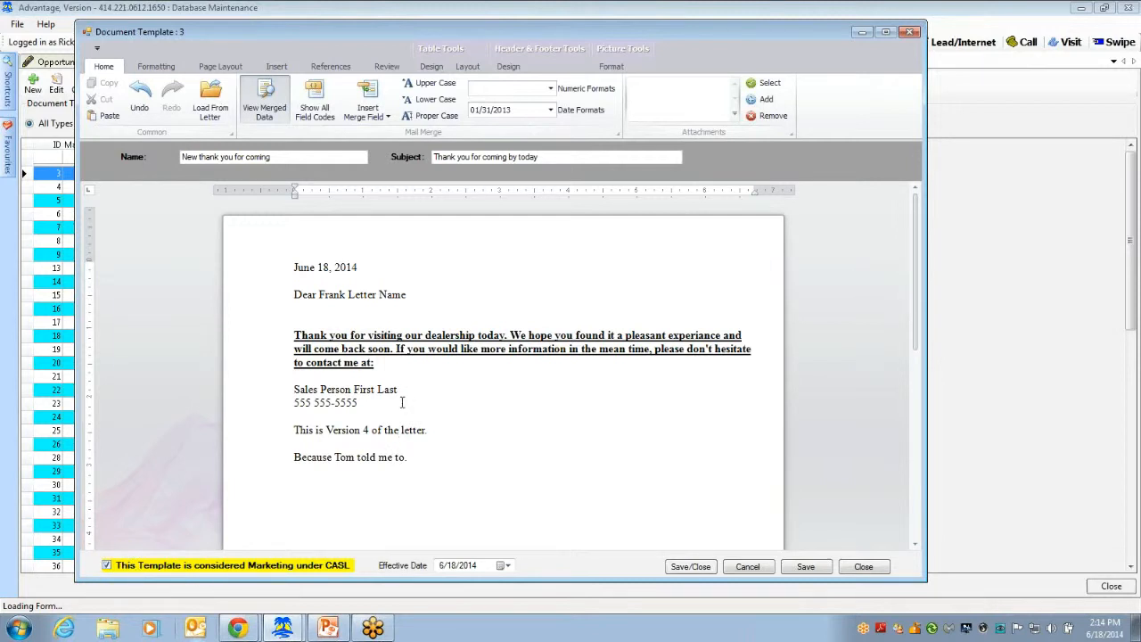
# Save and close the document template, and open the dealership's System Defaults from the manager forms
pyautogui.click(691, 567)
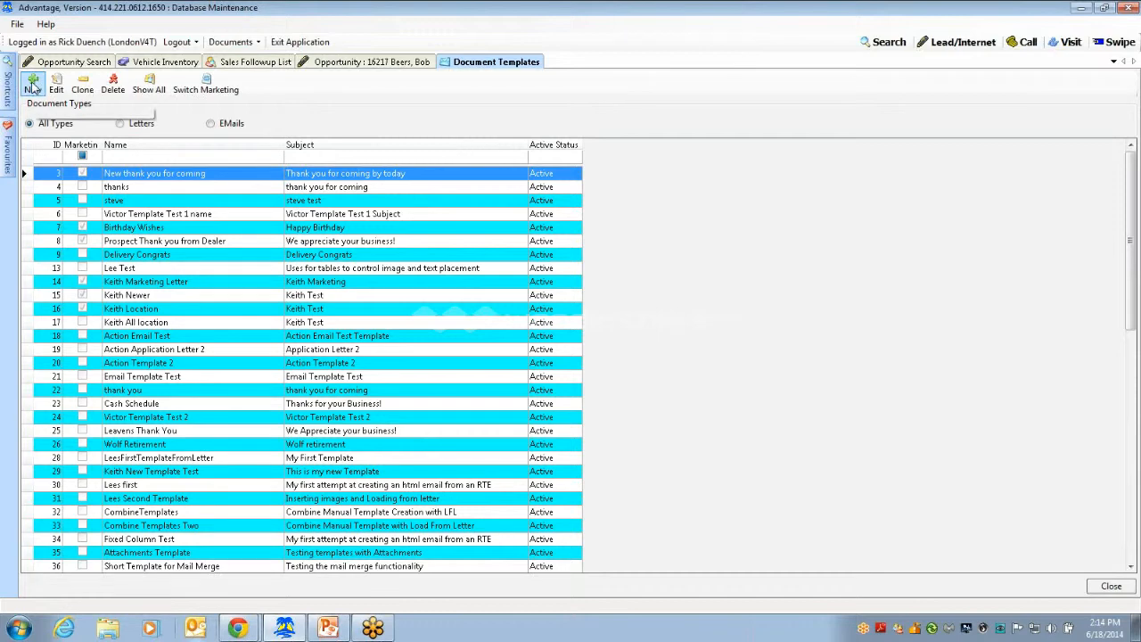
pyautogui.moveTo(4, 83)
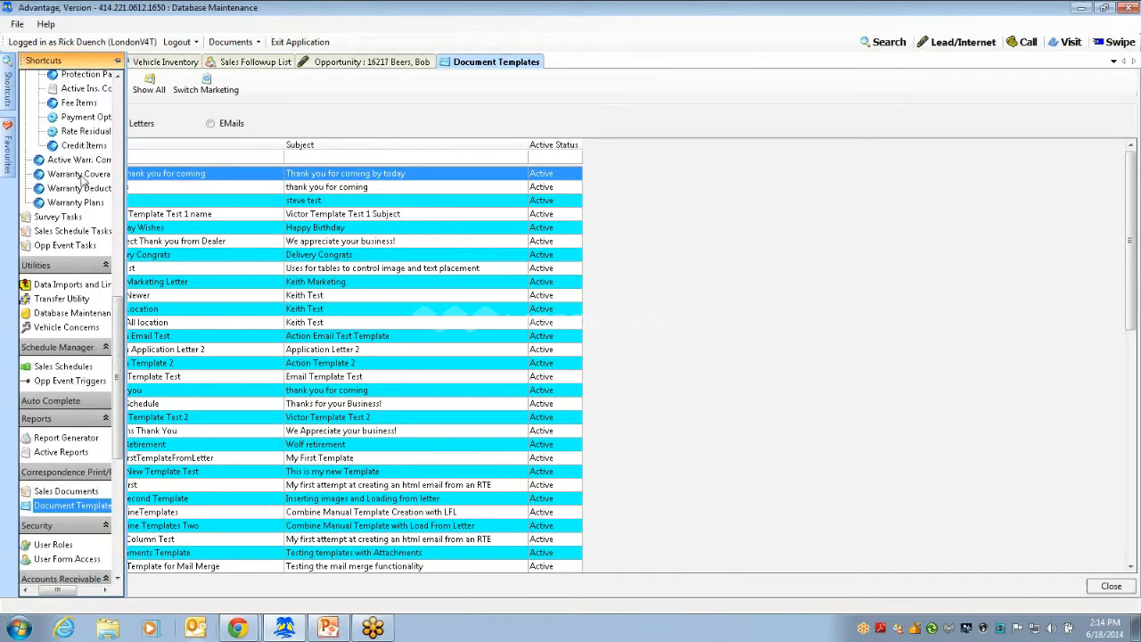
pyautogui.moveTo(119, 328); pyautogui.dragTo(113, 133)
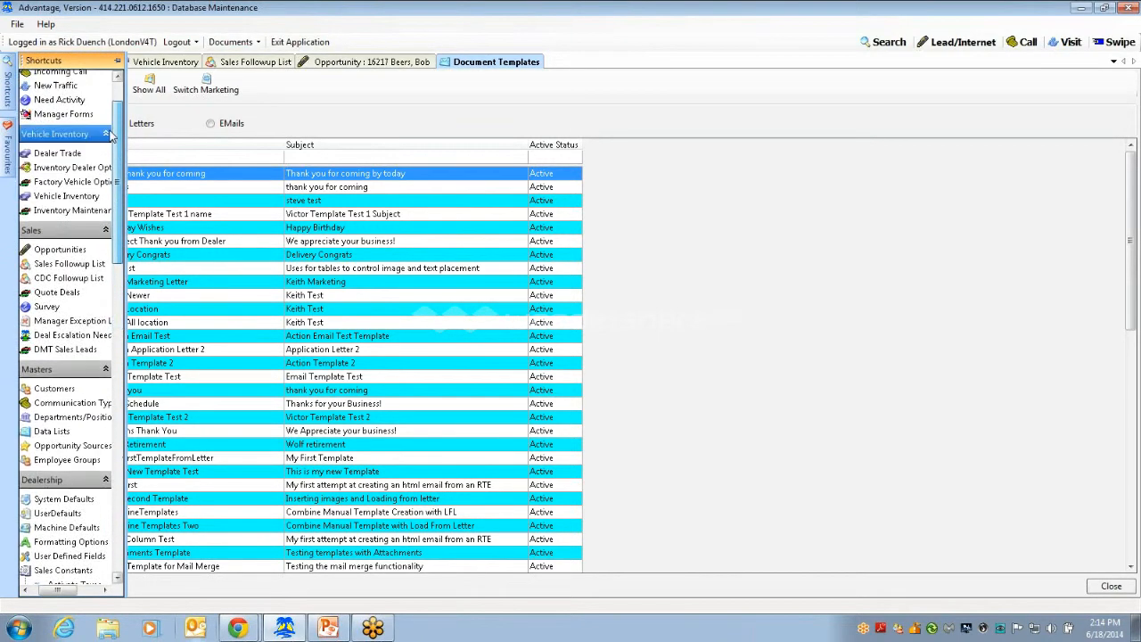
pyautogui.click(66, 116)
pyautogui.click(83, 160)
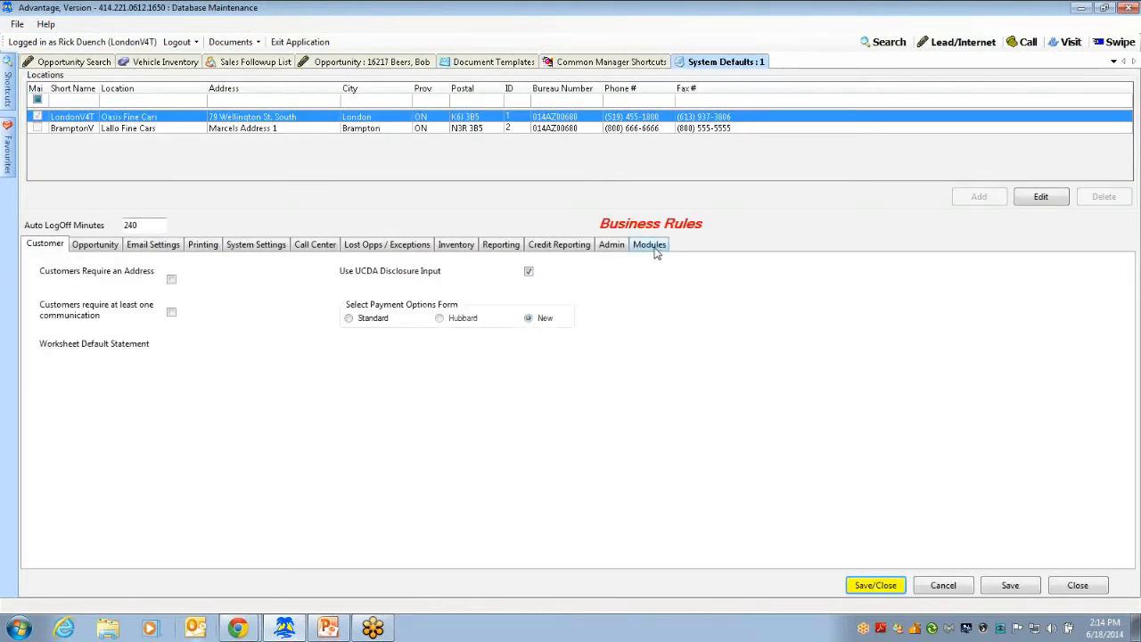
# Look through the business rules categories and display the System Settings containing the Implement CASL option
pyautogui.click(653, 249)
pyautogui.click(602, 247)
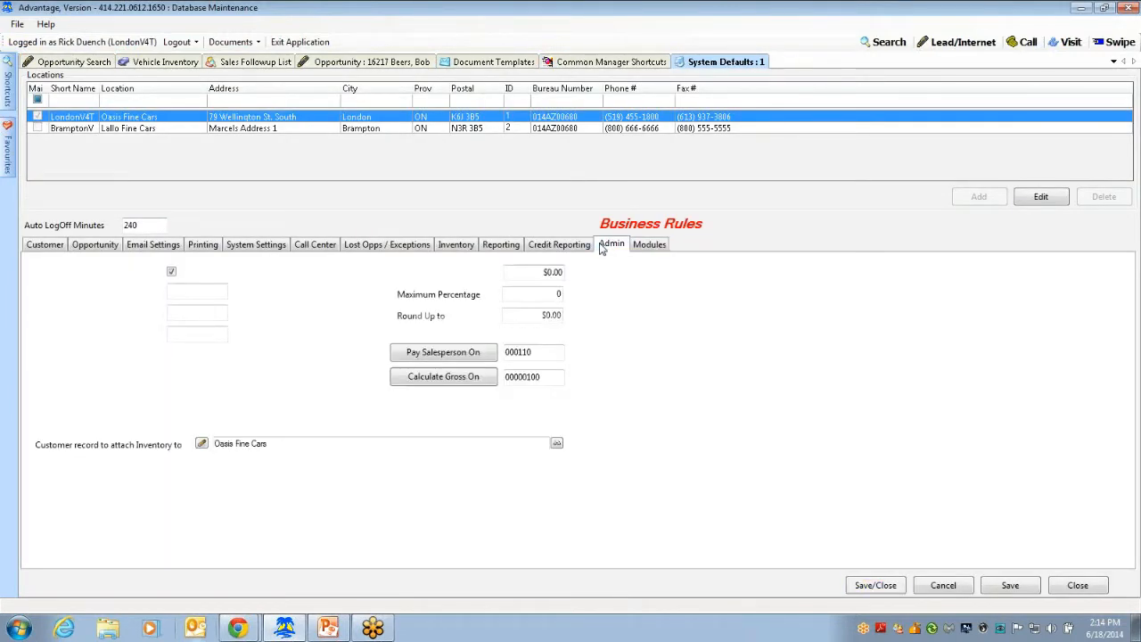
pyautogui.click(559, 245)
pyautogui.click(500, 245)
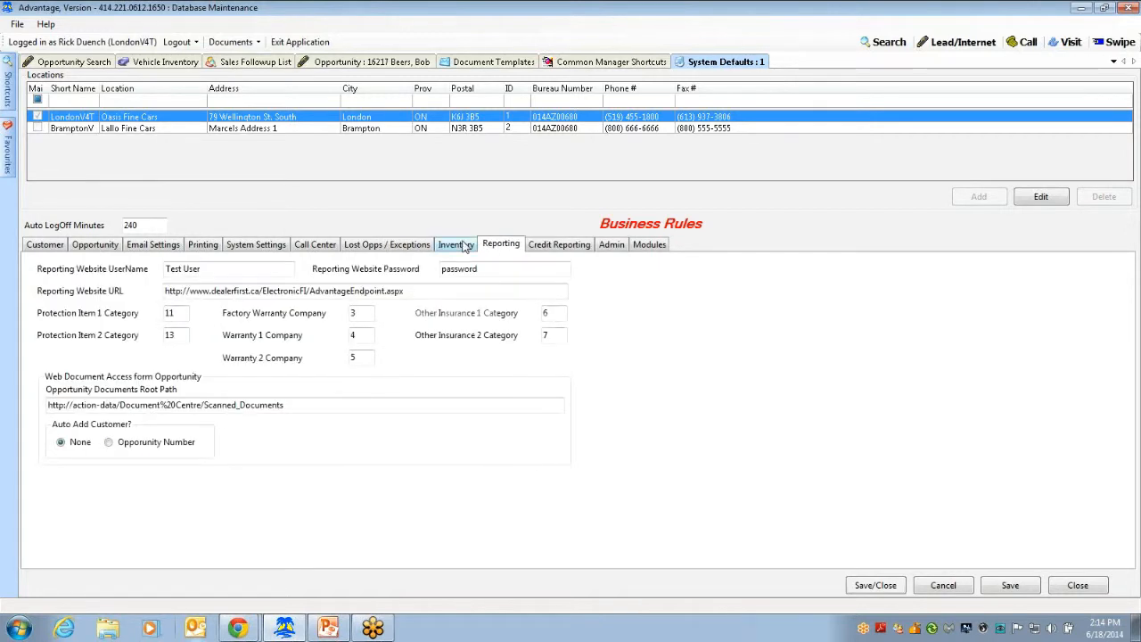
pyautogui.click(459, 247)
pyautogui.click(31, 246)
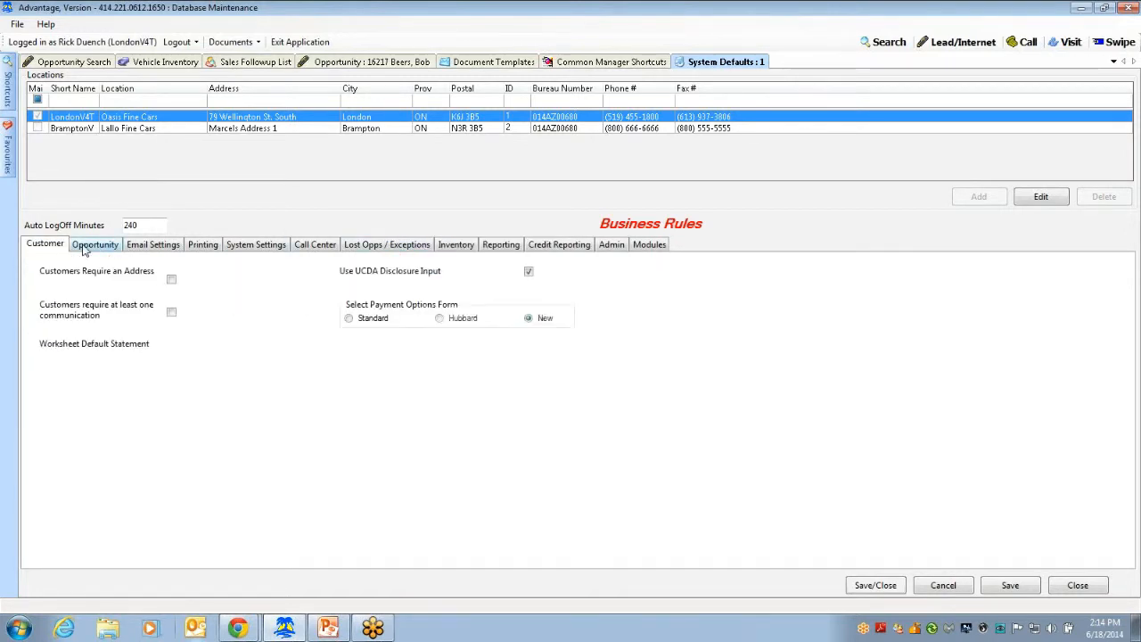
pyautogui.click(96, 247)
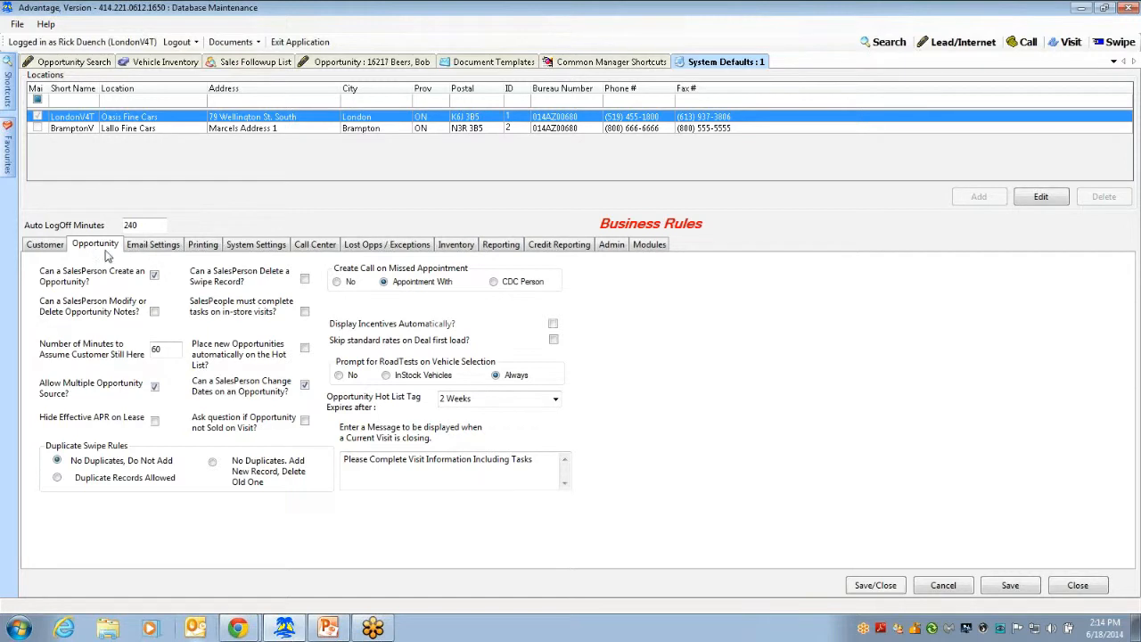
pyautogui.click(172, 249)
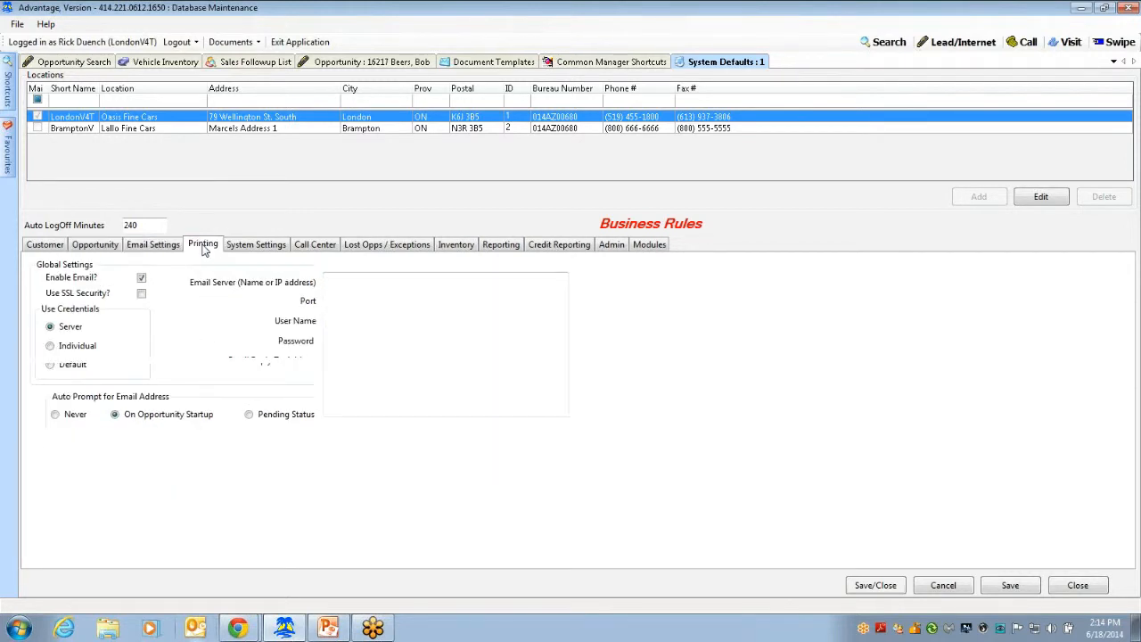
pyautogui.click(202, 249)
pyautogui.click(246, 251)
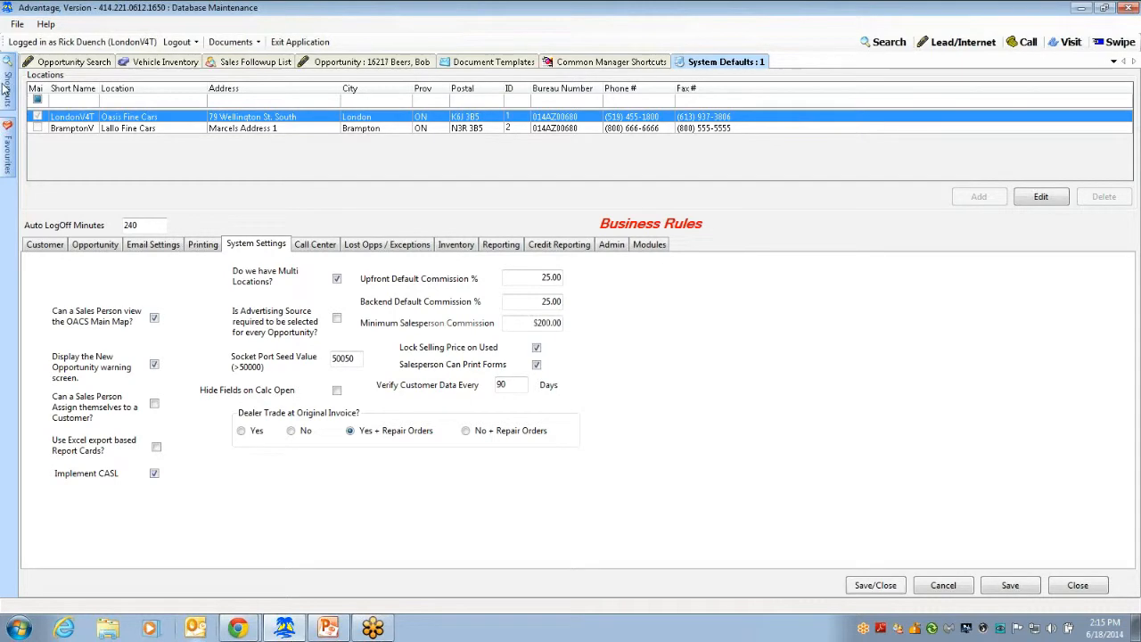
# Open the Database Maintenance utility, review the Customer CASL Set Status process, and close the utility without running it
pyautogui.moveTo(5, 92)
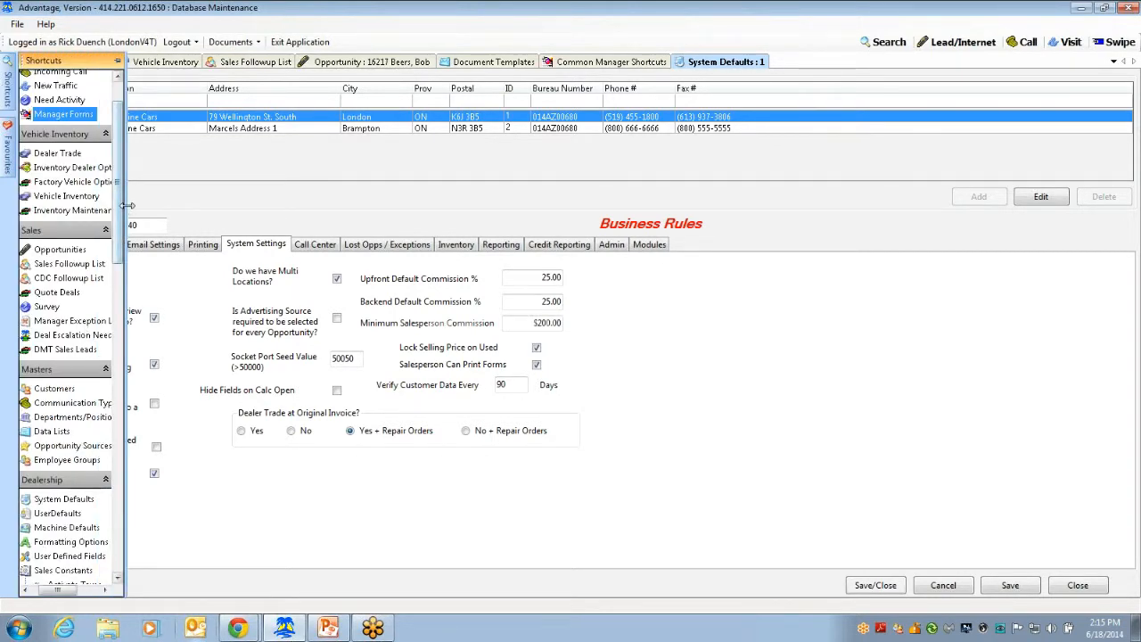
pyautogui.moveTo(122, 207); pyautogui.dragTo(113, 261)
pyautogui.scroll(-7, 72, 417)
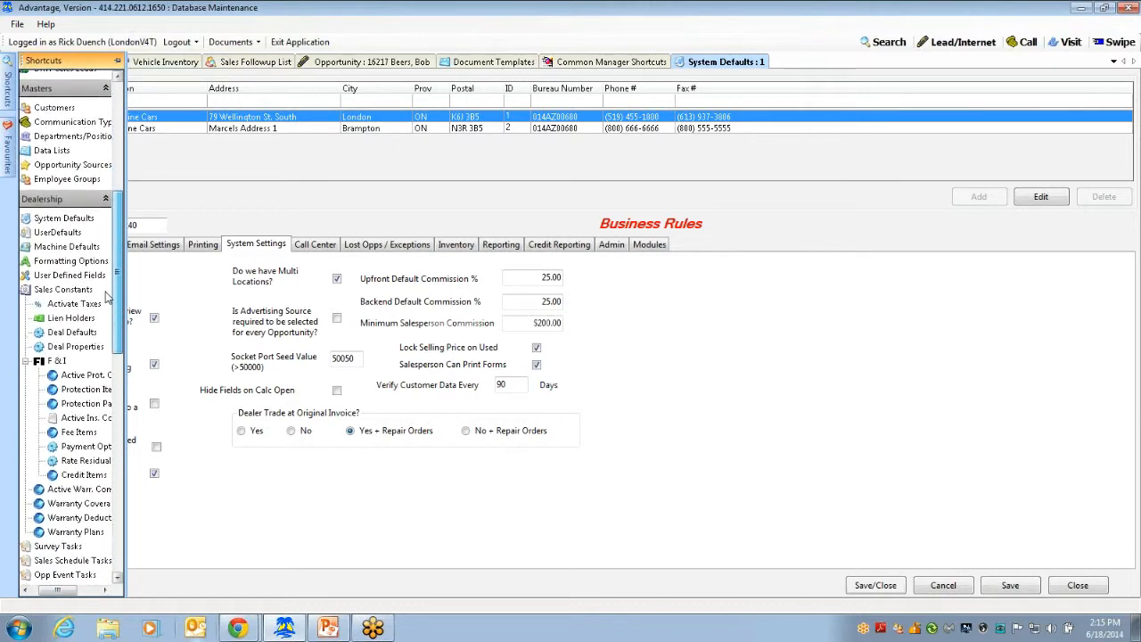
pyautogui.click(80, 430)
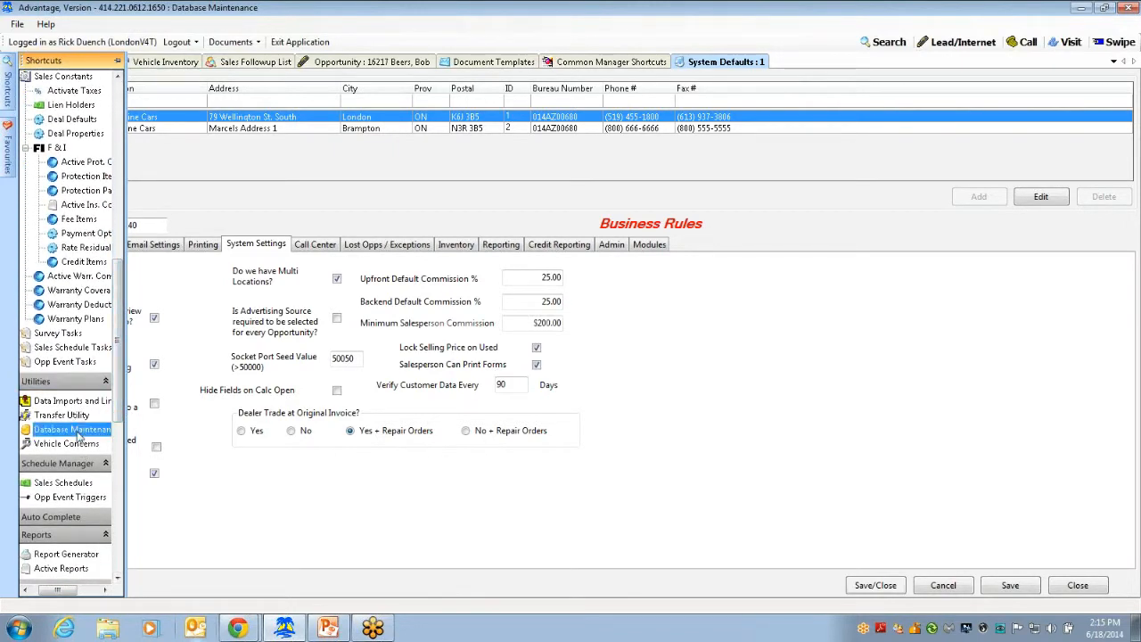
pyautogui.click(77, 210)
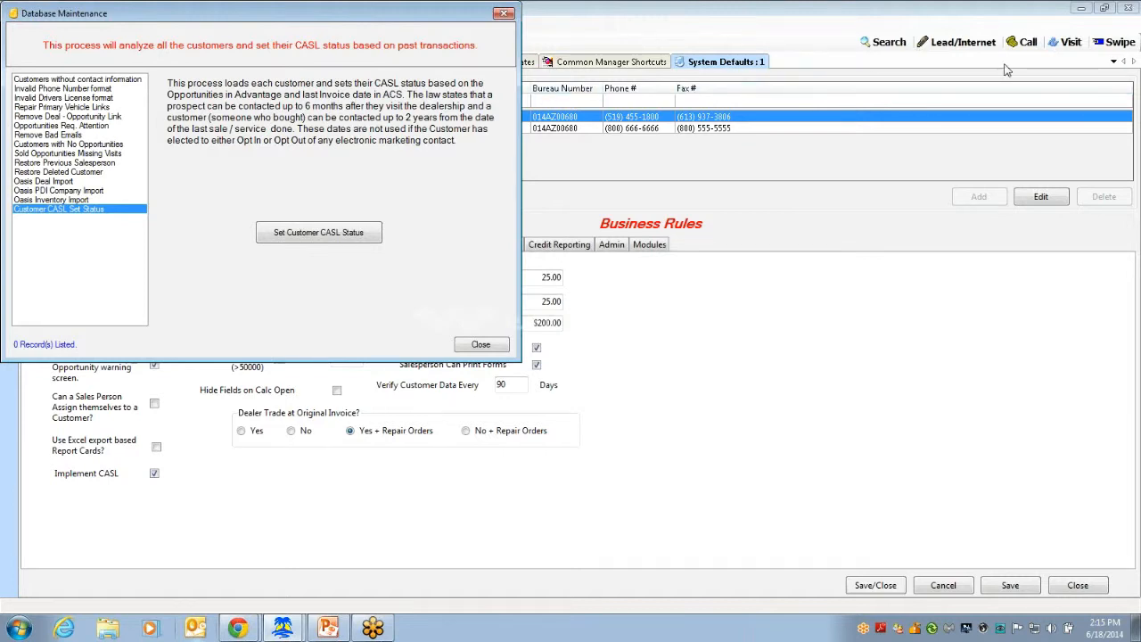
pyautogui.click(1133, 35)
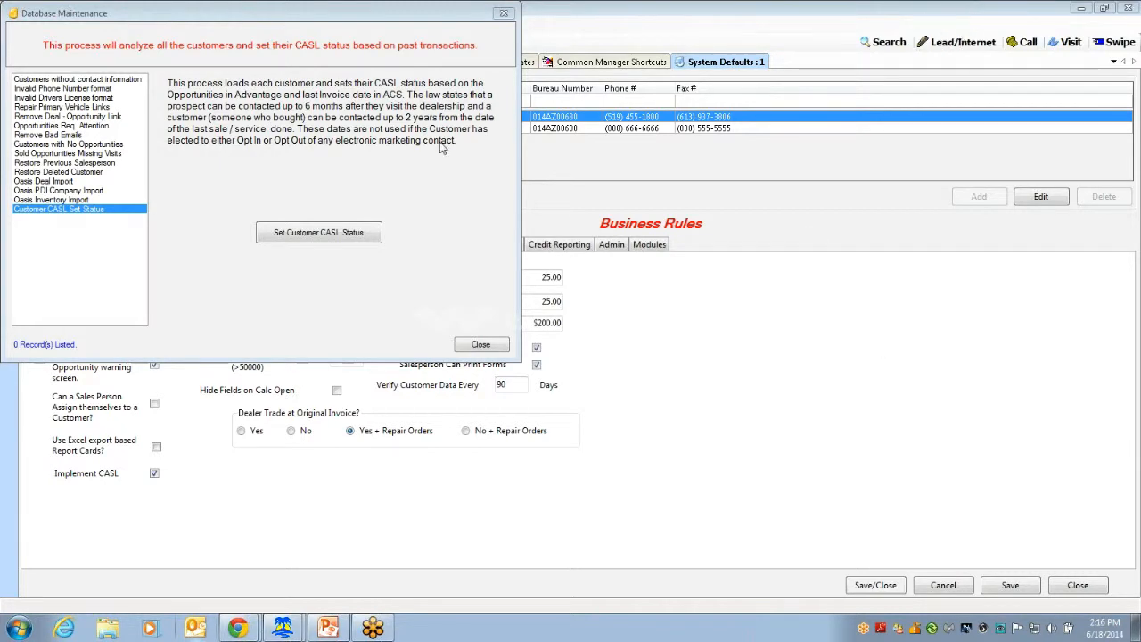
pyautogui.click(480, 344)
# Reopen the customer record from the Silverado opportunity, choose CASL Opt In in its CASL settings, and save and close the record
pyautogui.click(392, 63)
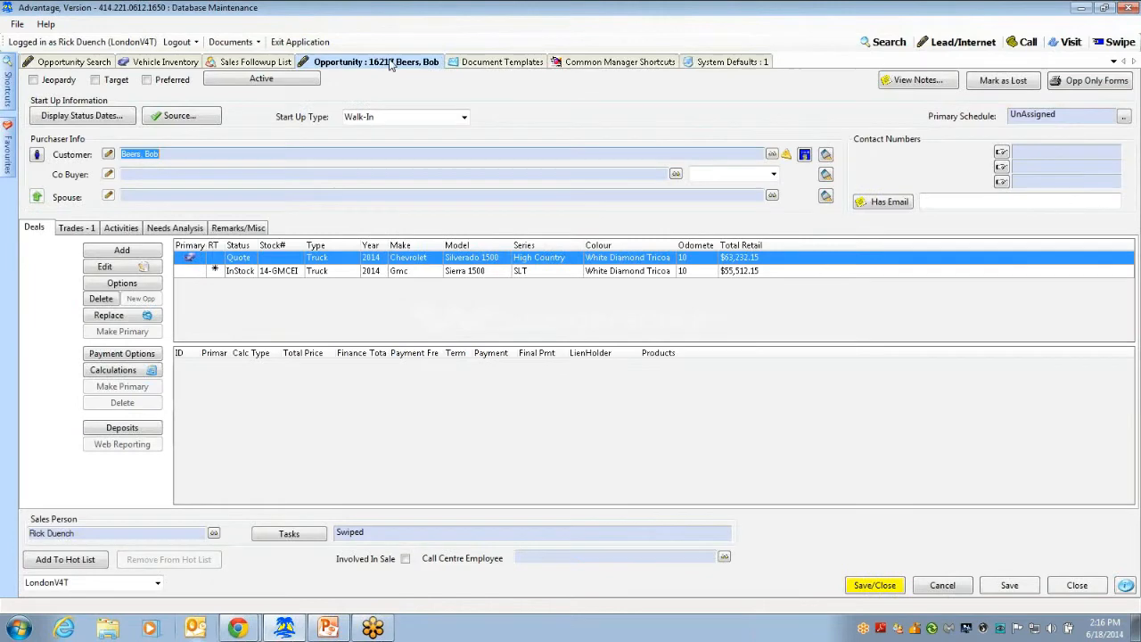
pyautogui.click(108, 154)
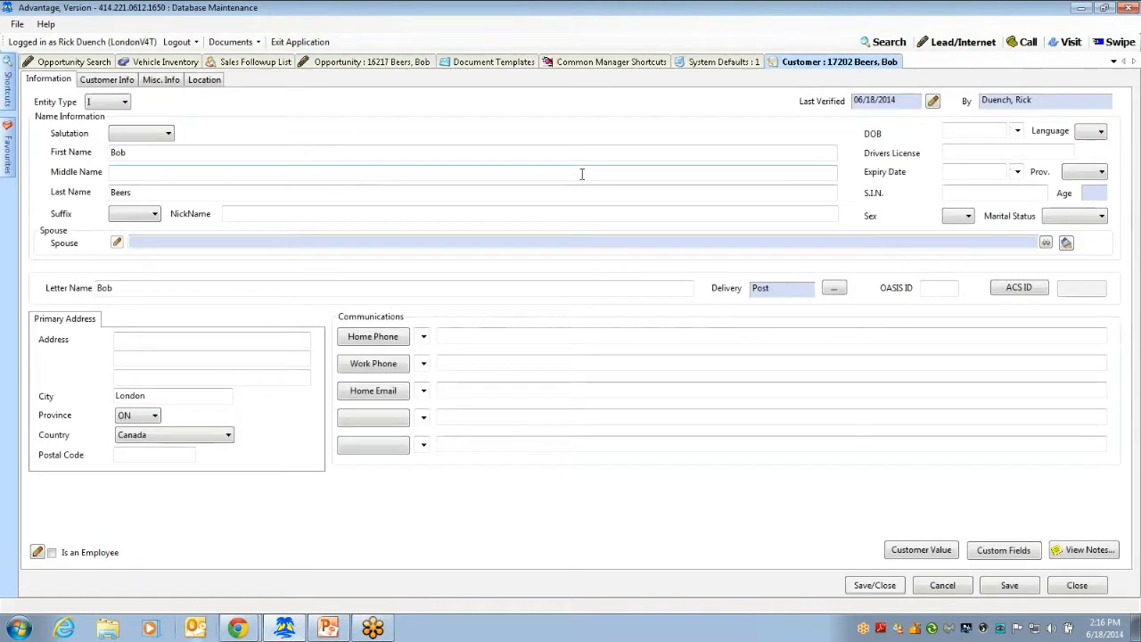
pyautogui.click(116, 82)
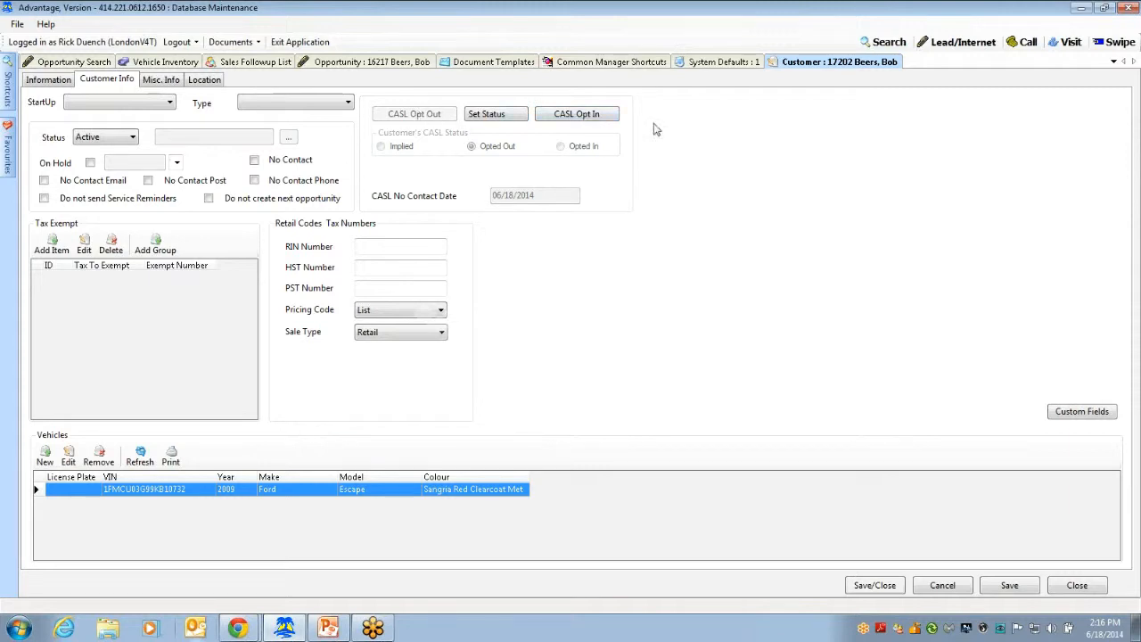
pyautogui.click(544, 118)
pyautogui.click(875, 586)
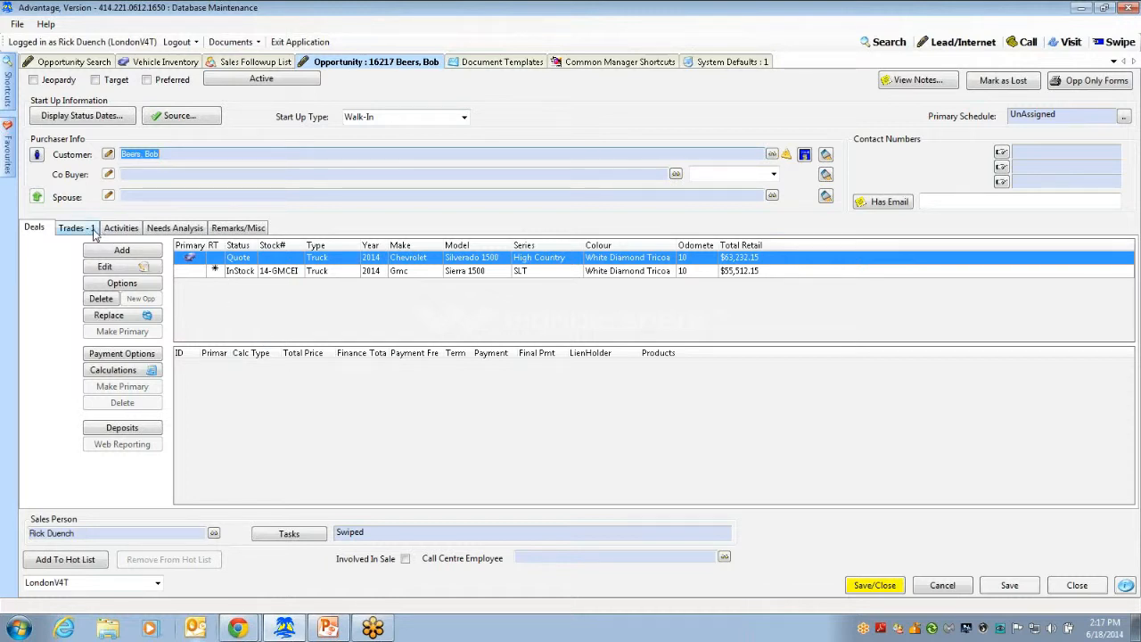
# Launch Outlook 2010 and switch to it from the dealership system
pyautogui.moveTo(238, 627)
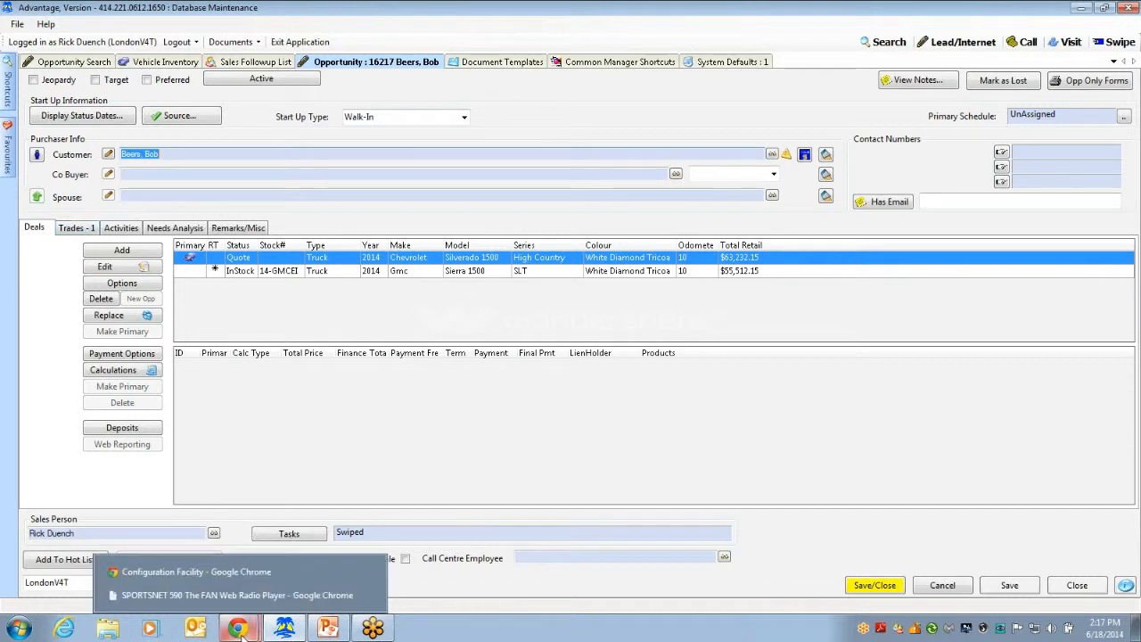
pyautogui.click(198, 631)
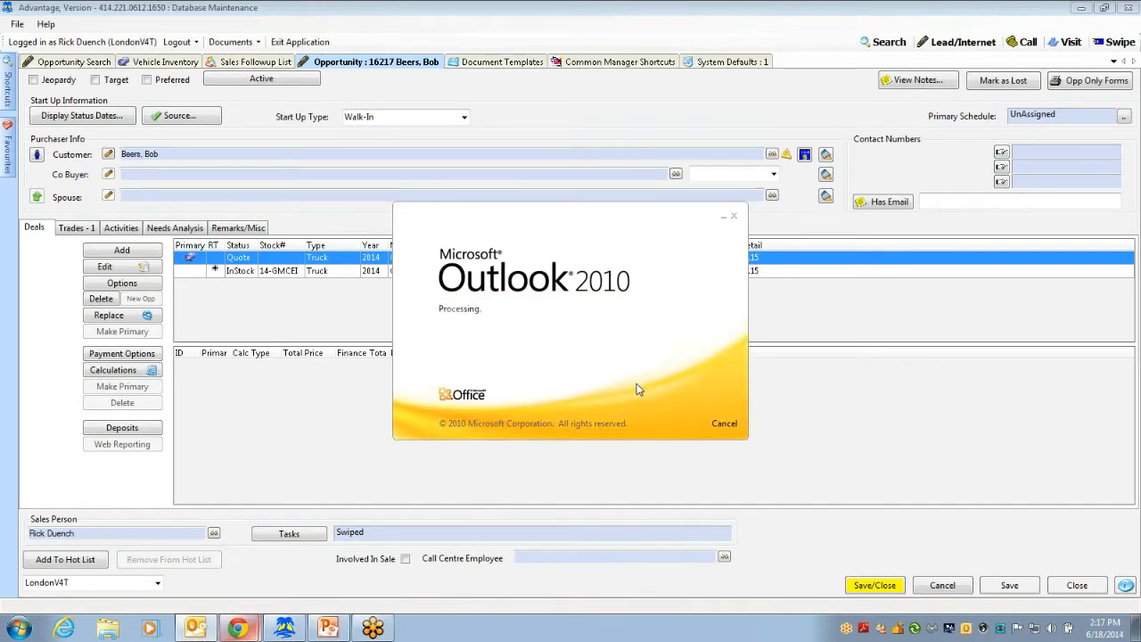
pyautogui.moveTo(613, 176); pyautogui.dragTo(1140, 219)
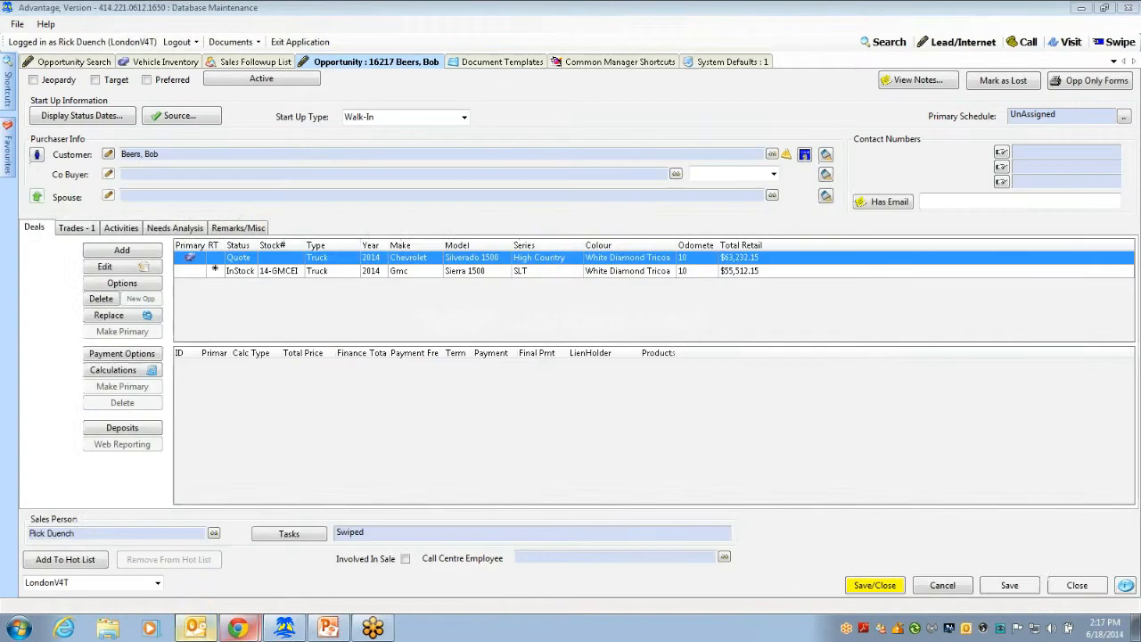